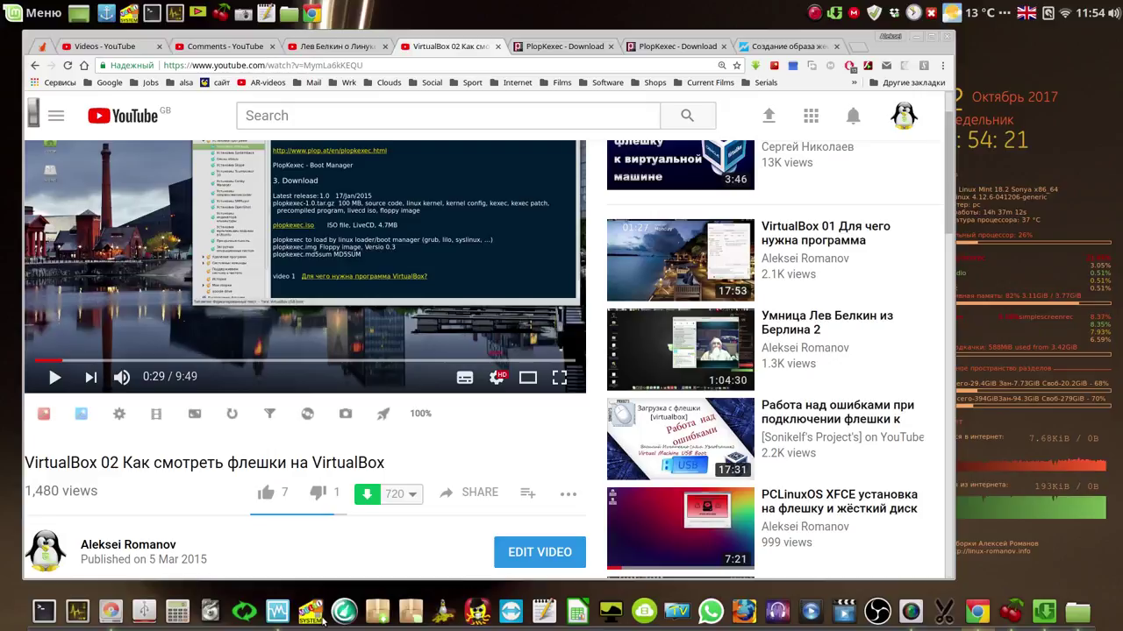
Step: Review the USB controller and device filter settings of the USB virtual machine in VirtualBox, leaving them unsaved
left_click(283, 614)
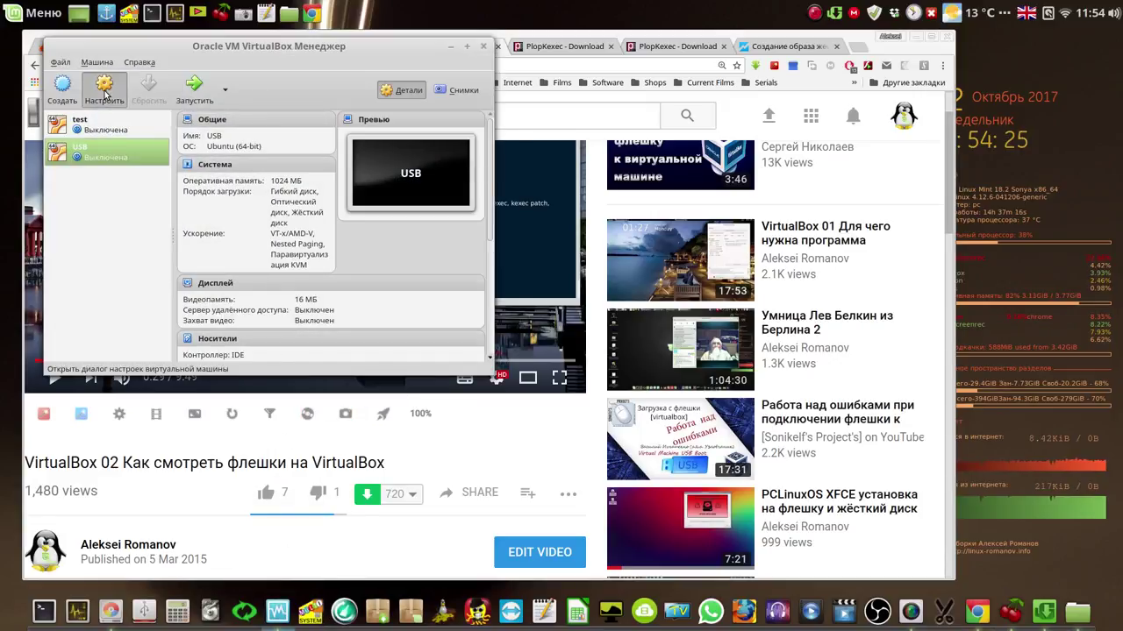
left_click(105, 91)
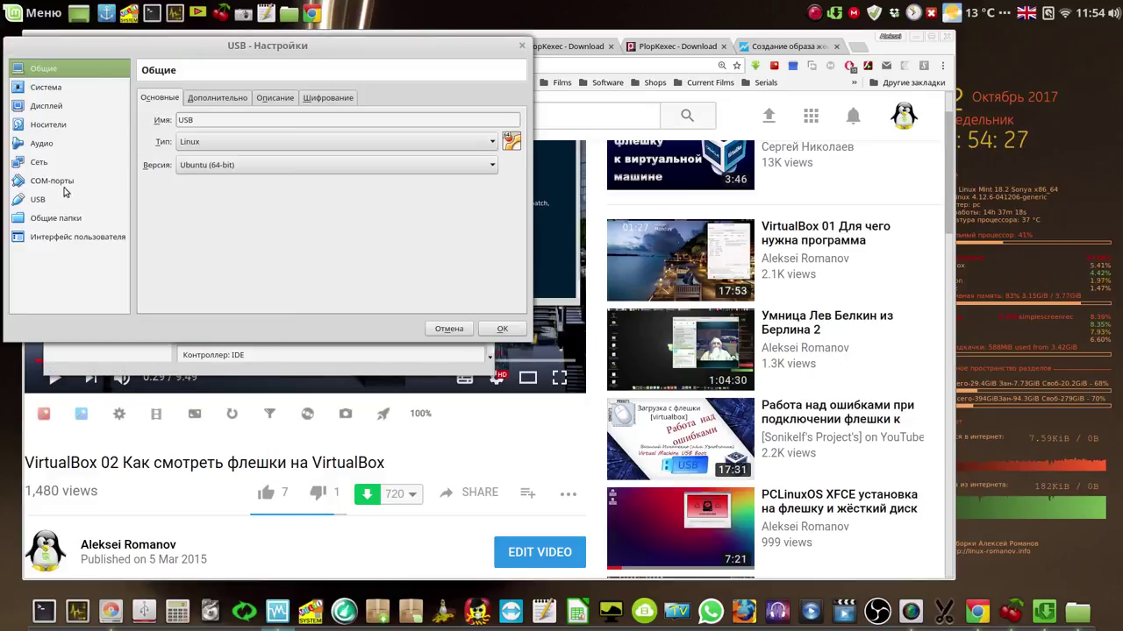
left_click(38, 201)
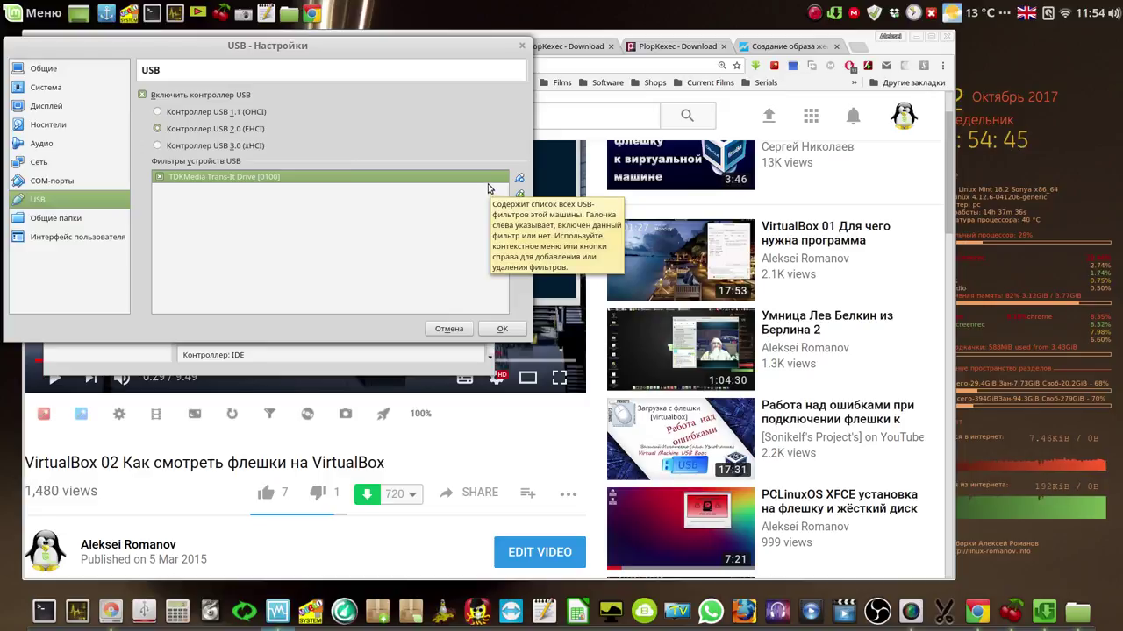
left_click(449, 329)
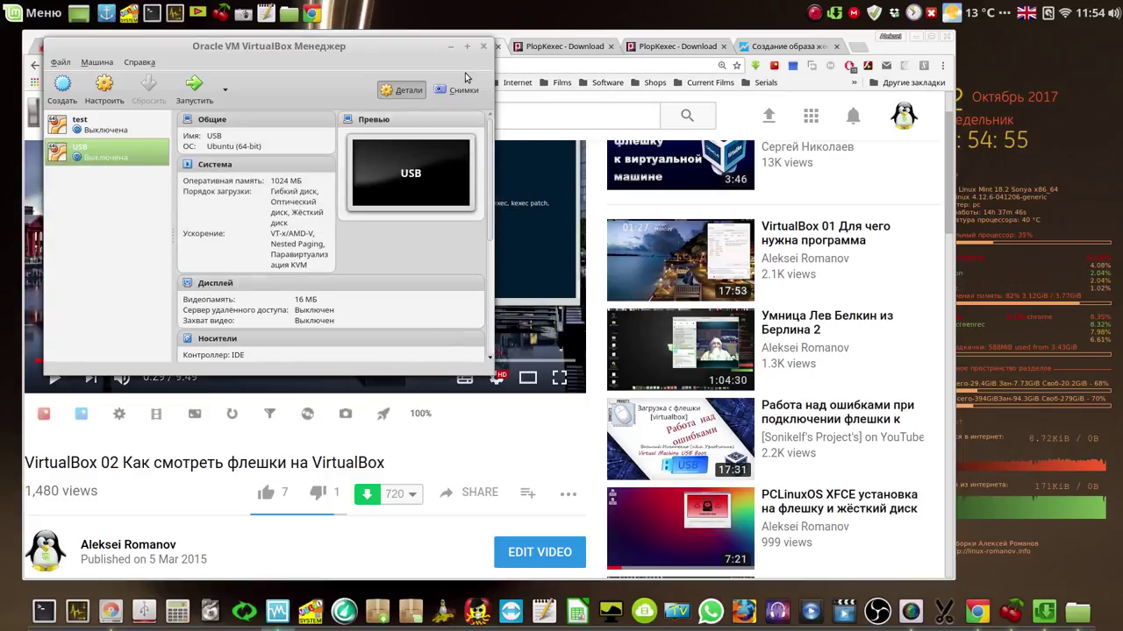
left_click(449, 48)
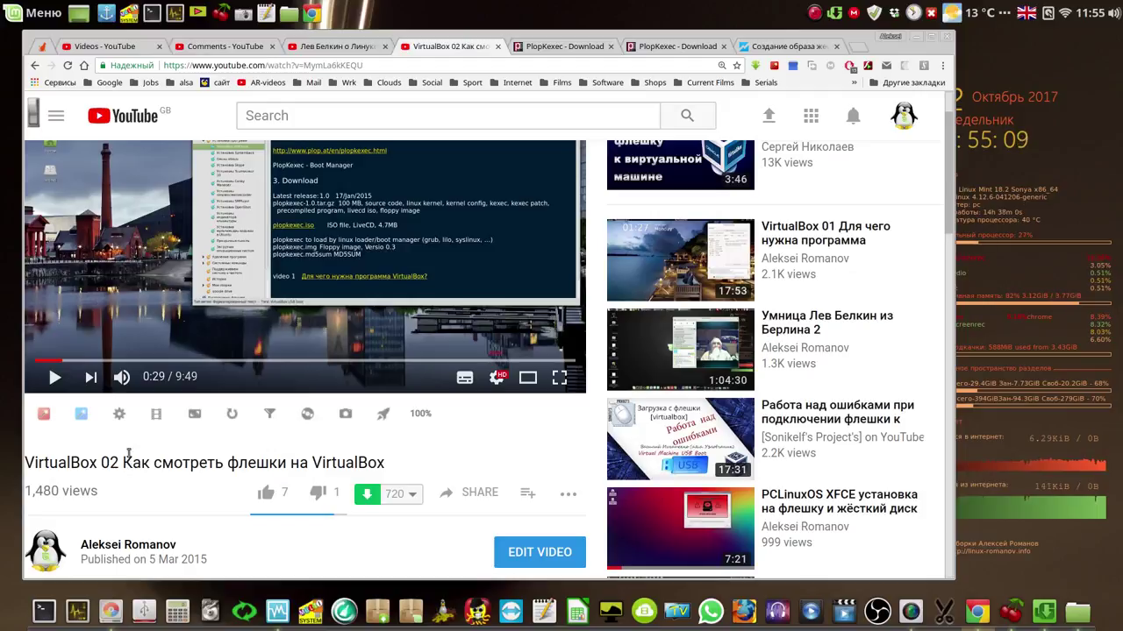
Step: Try to download plopkexec.iso from the PlopKexec download page in the browser
left_click(565, 47)
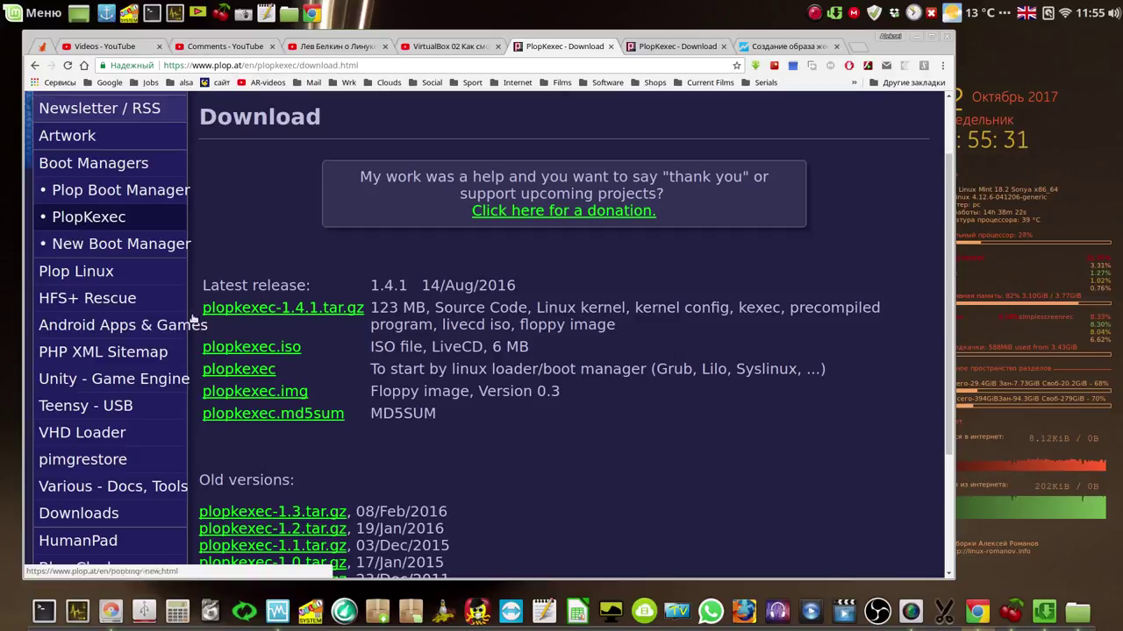
left_click(253, 349)
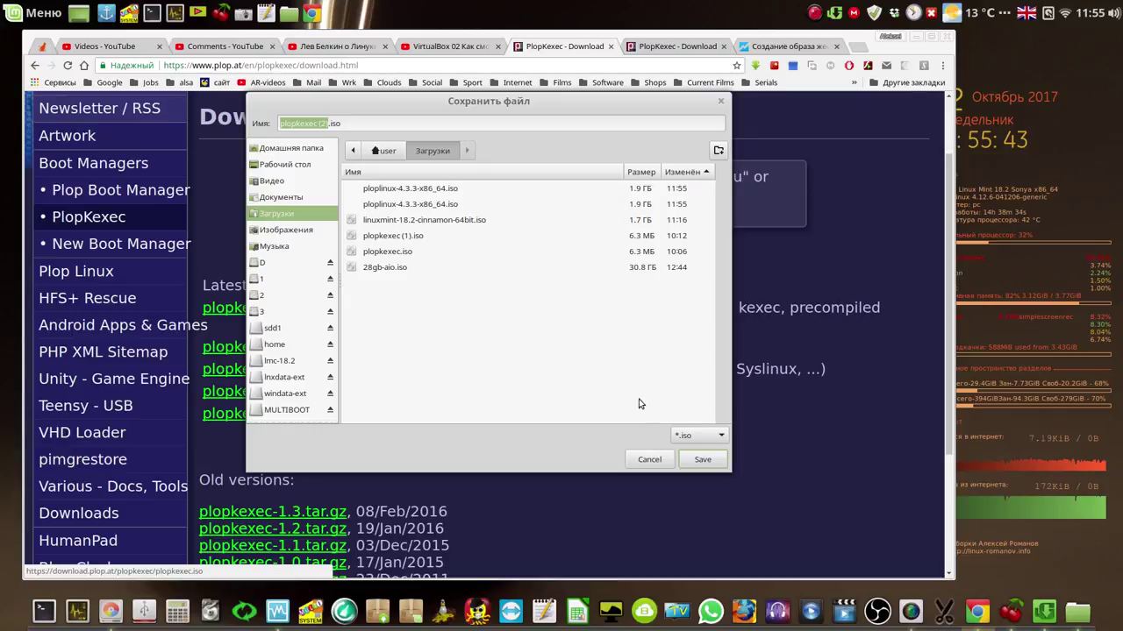
left_click(653, 460)
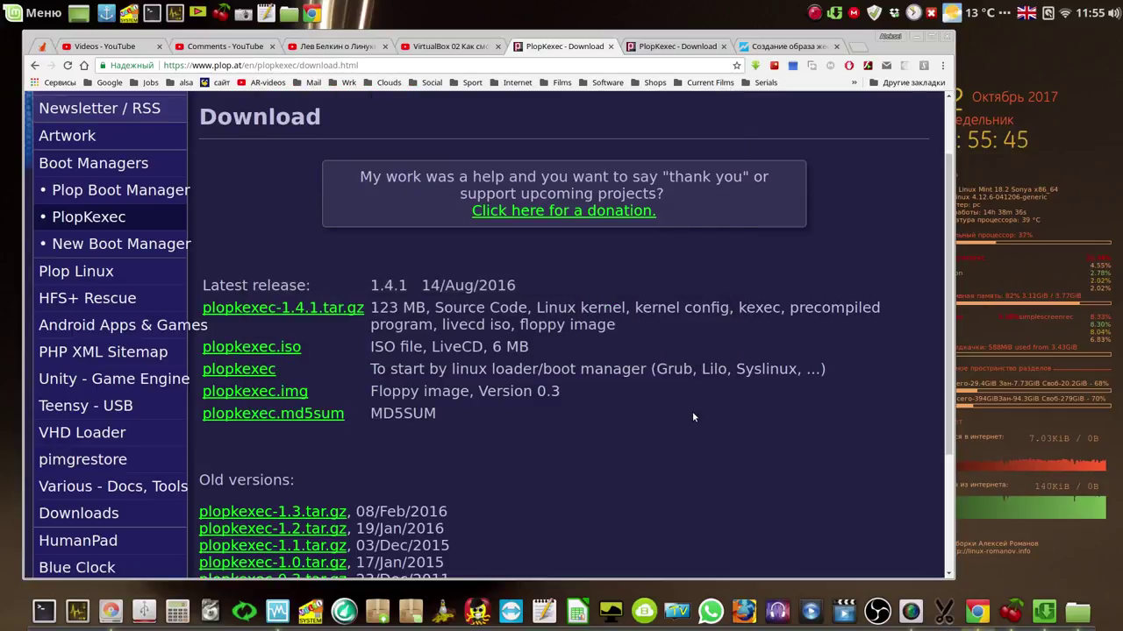
left_click(914, 37)
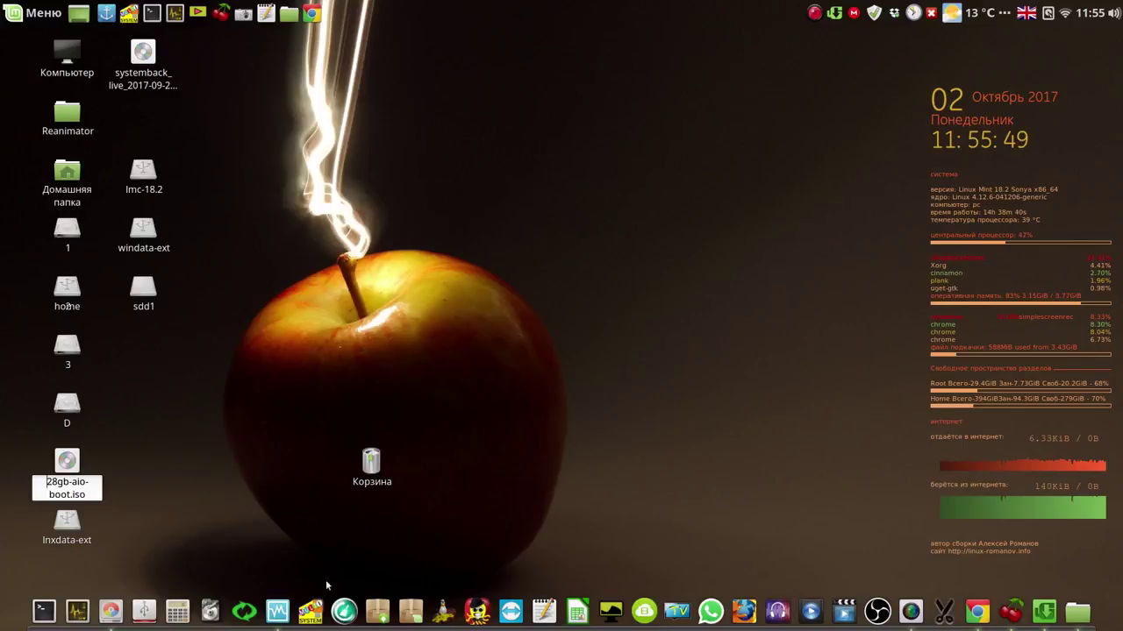
Step: Switch to VirtualBox and set up a new virtual machine named USB of type Linux, keeping the default version and memory size
left_click(278, 614)
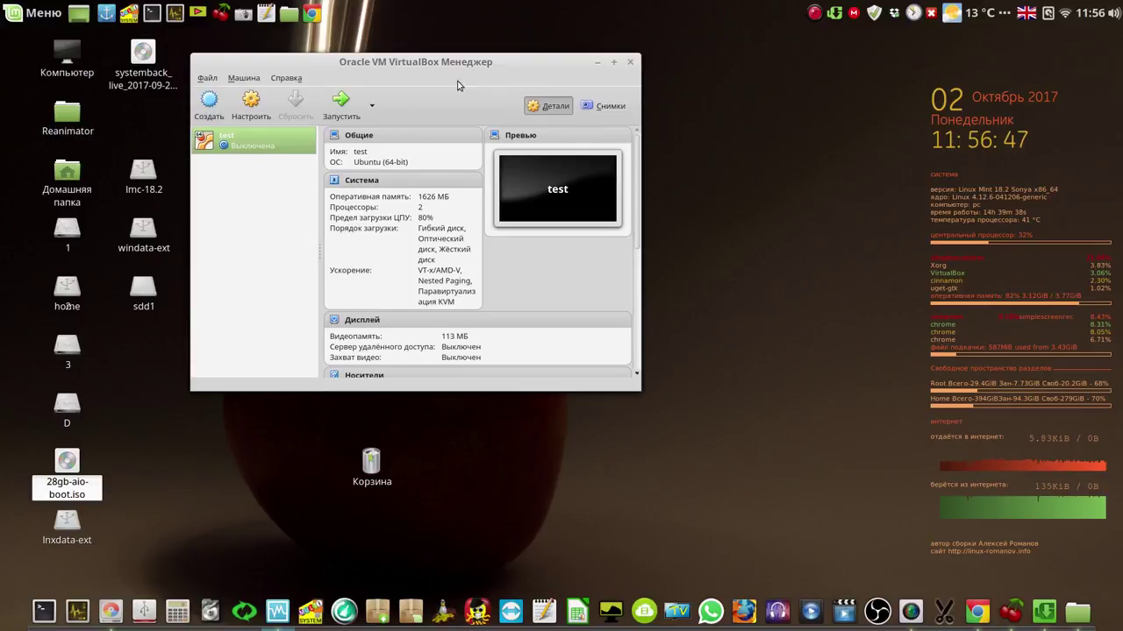
left_click(210, 105)
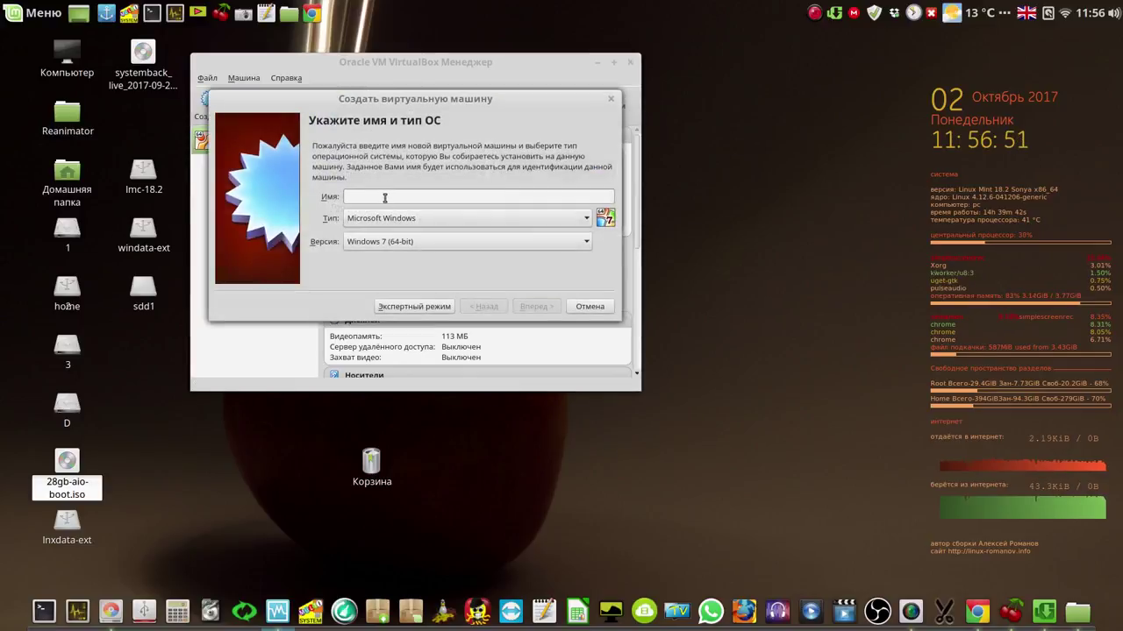
type("USB")
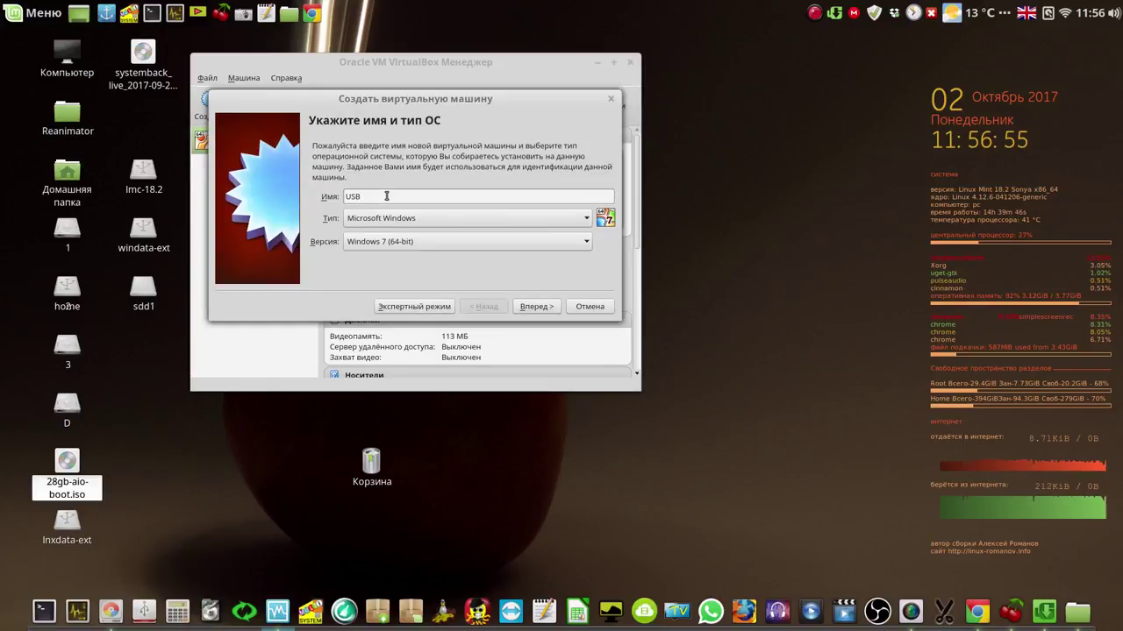
left_click(408, 218)
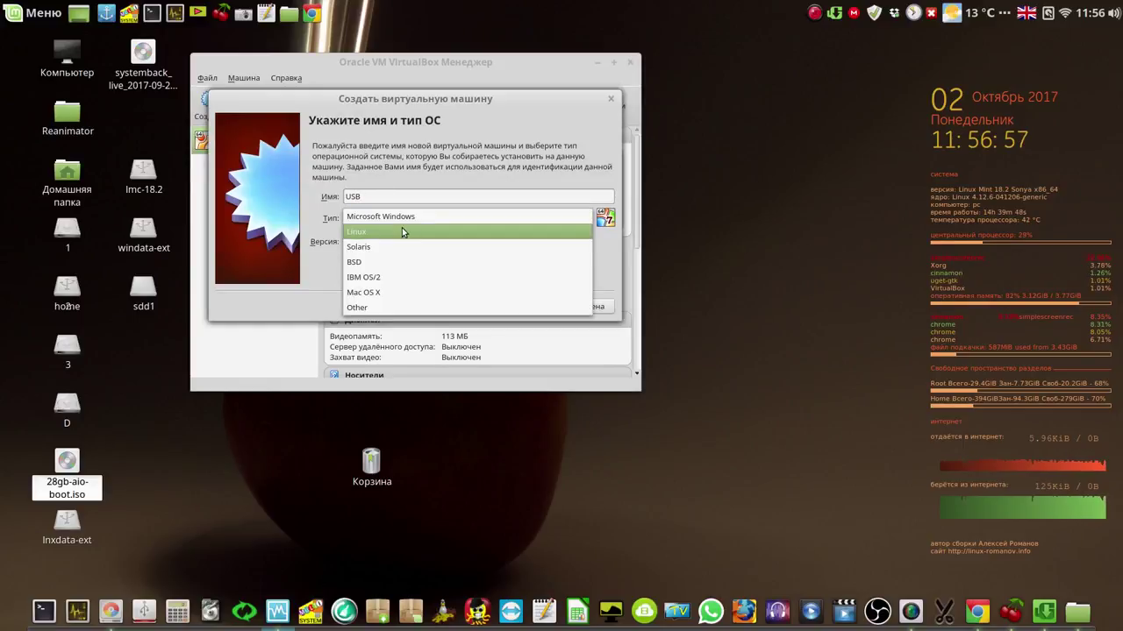
left_click(403, 229)
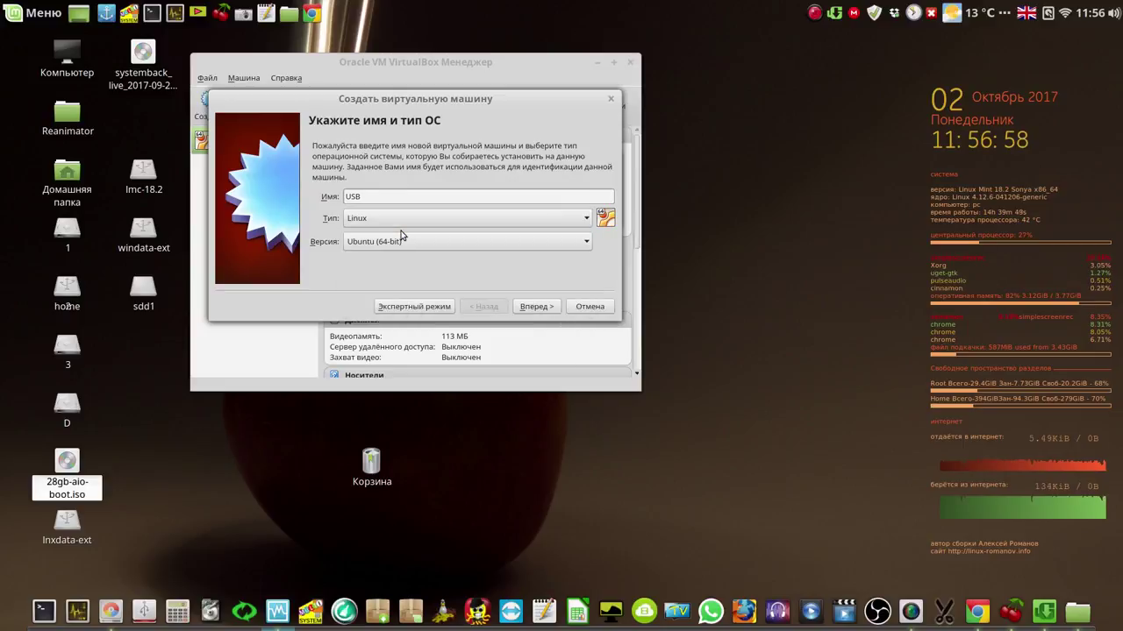
left_click(530, 306)
left_click(529, 306)
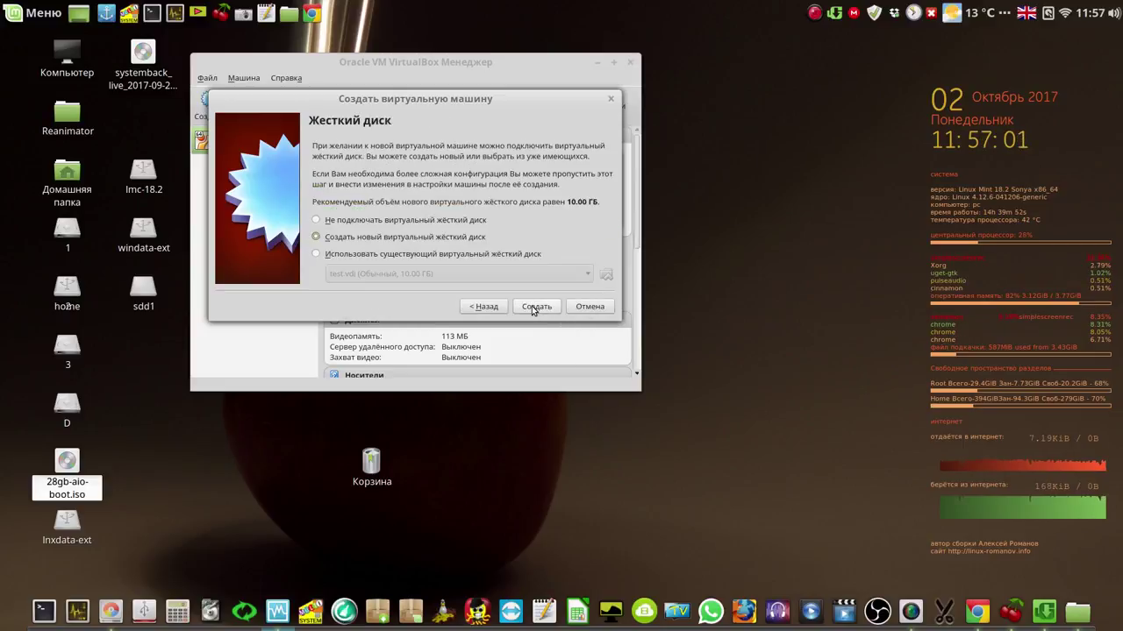
Step: Create a new dynamically allocated VDI virtual hard disk of 4.00 MB for the USB machine
left_click(532, 306)
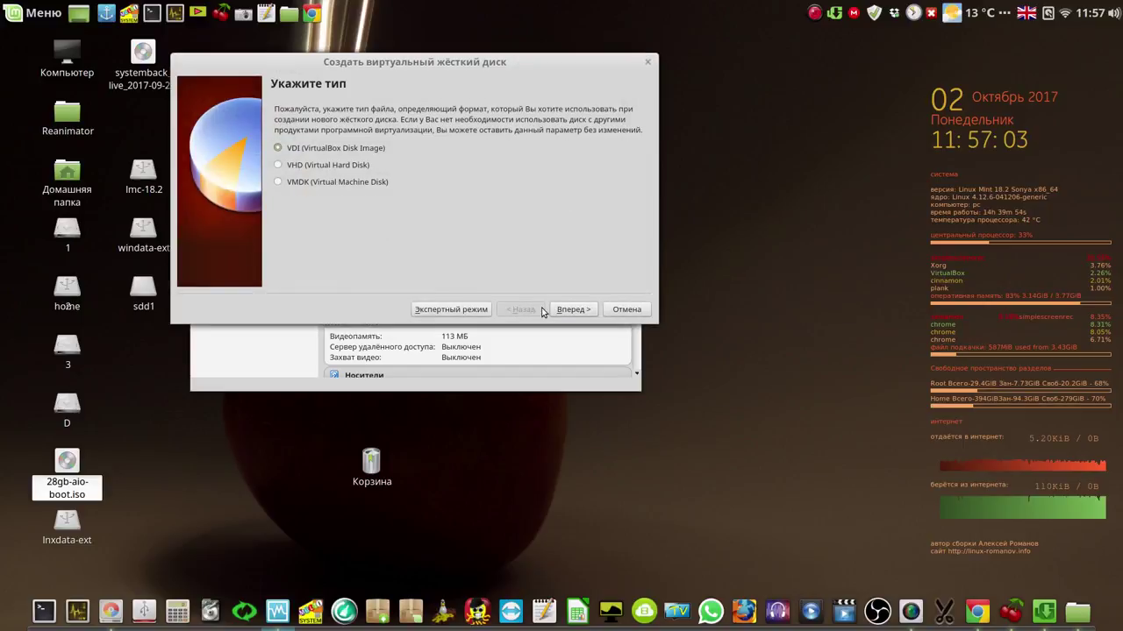
left_click(567, 312)
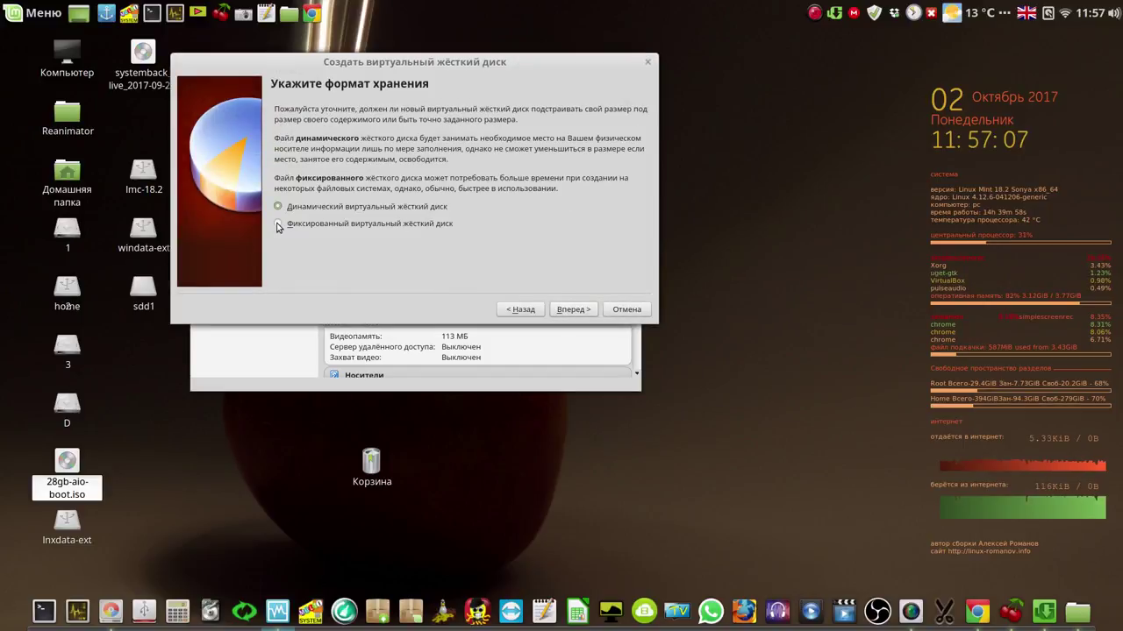
left_click(584, 314)
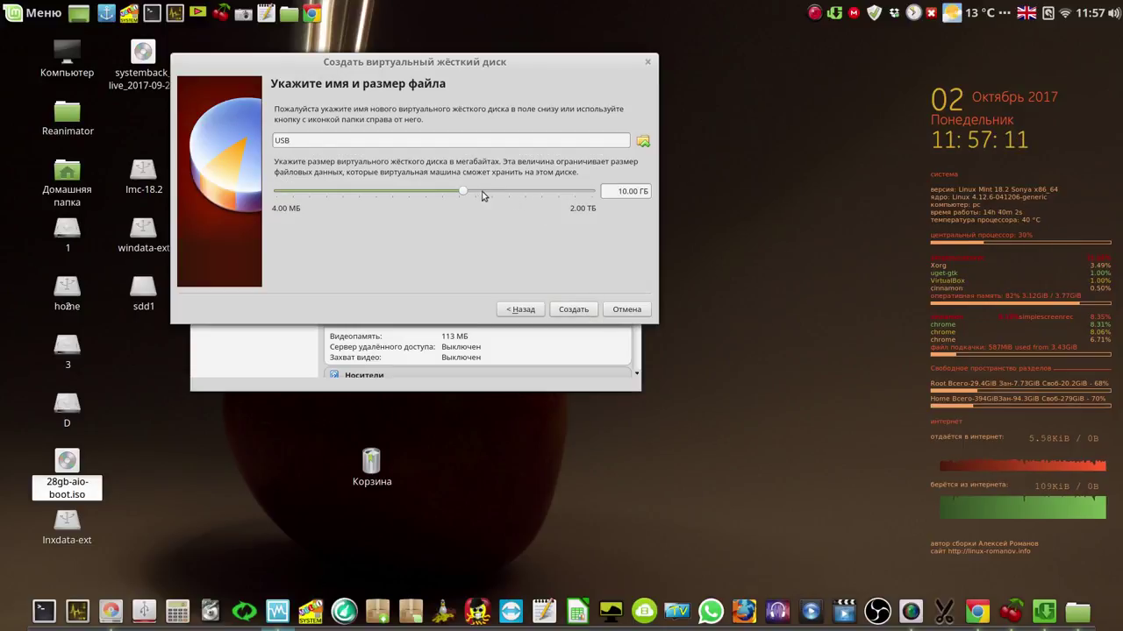
left_click_drag(465, 195, 270, 192)
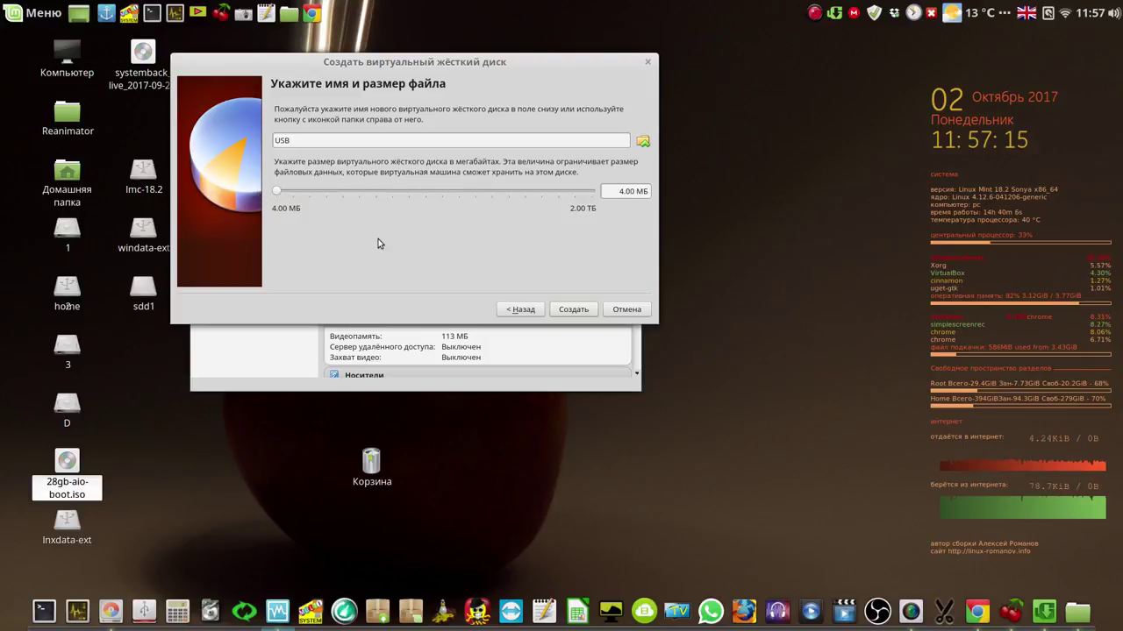
left_click(573, 309)
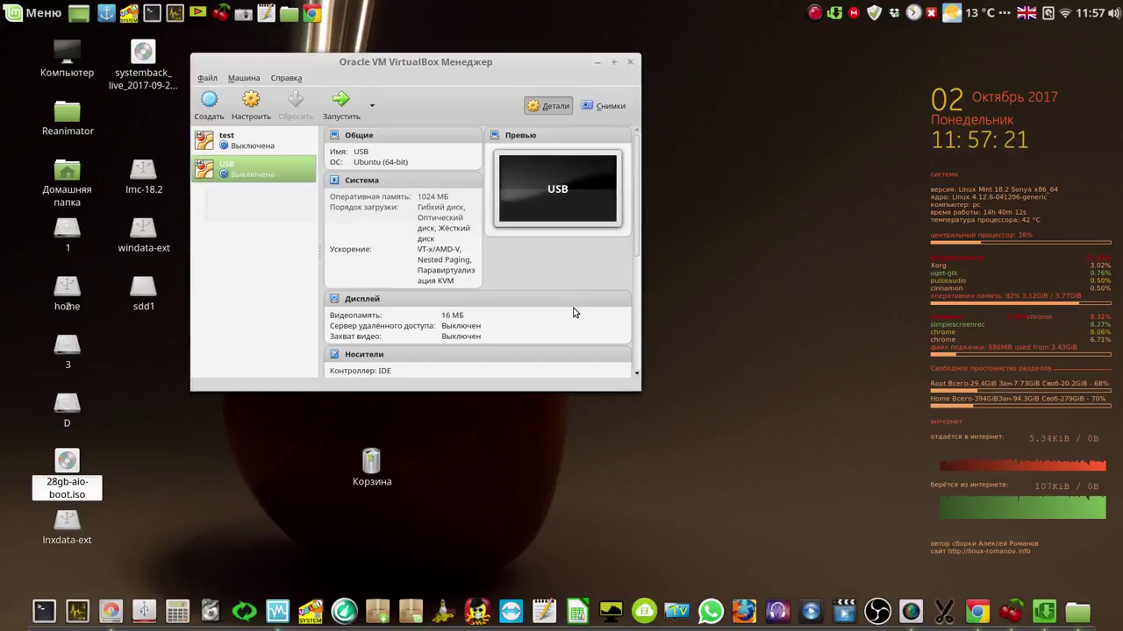
Step: In the USB machine's settings, assign 2 processors with an 81% execution cap and 105 MB of video memory
left_click(251, 107)
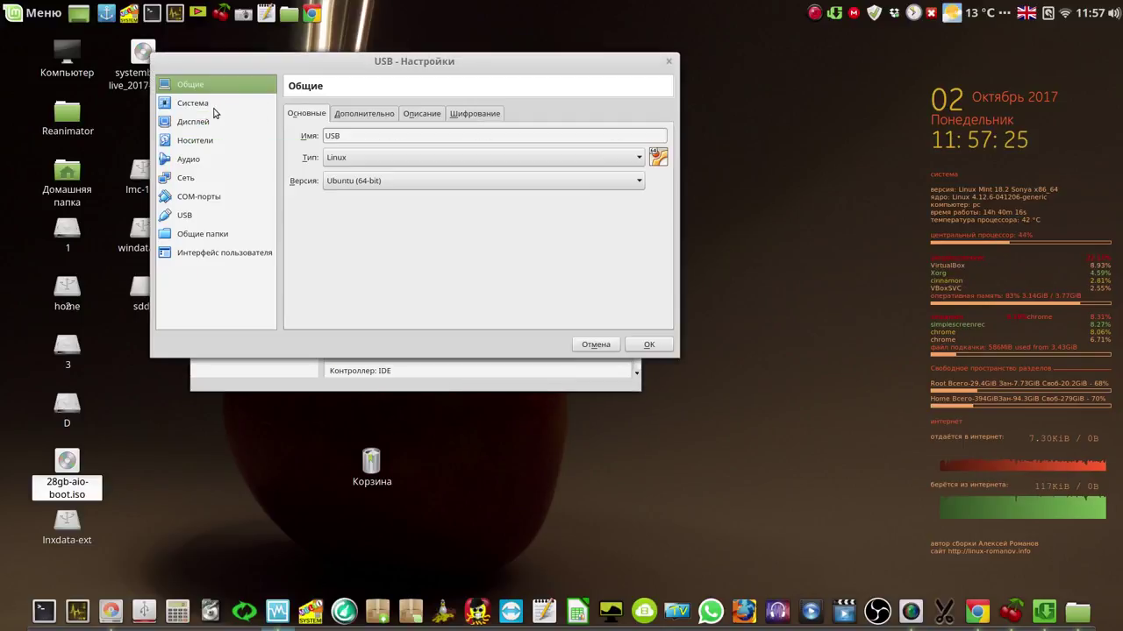
left_click(203, 106)
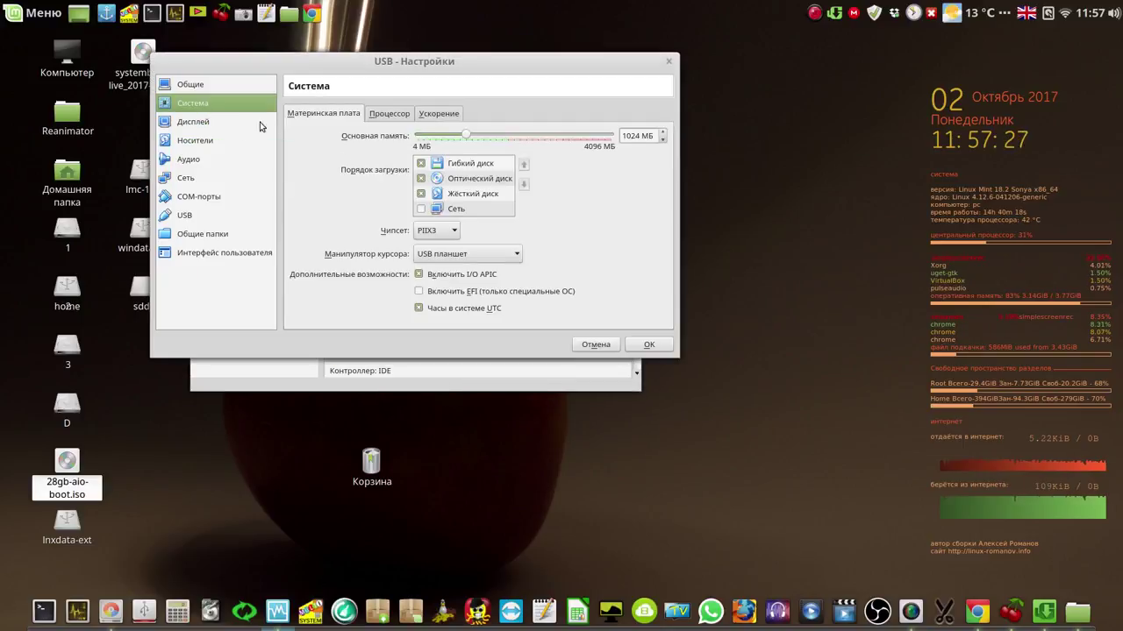
left_click(386, 114)
left_click(660, 134)
left_click_drag(620, 163, 600, 164)
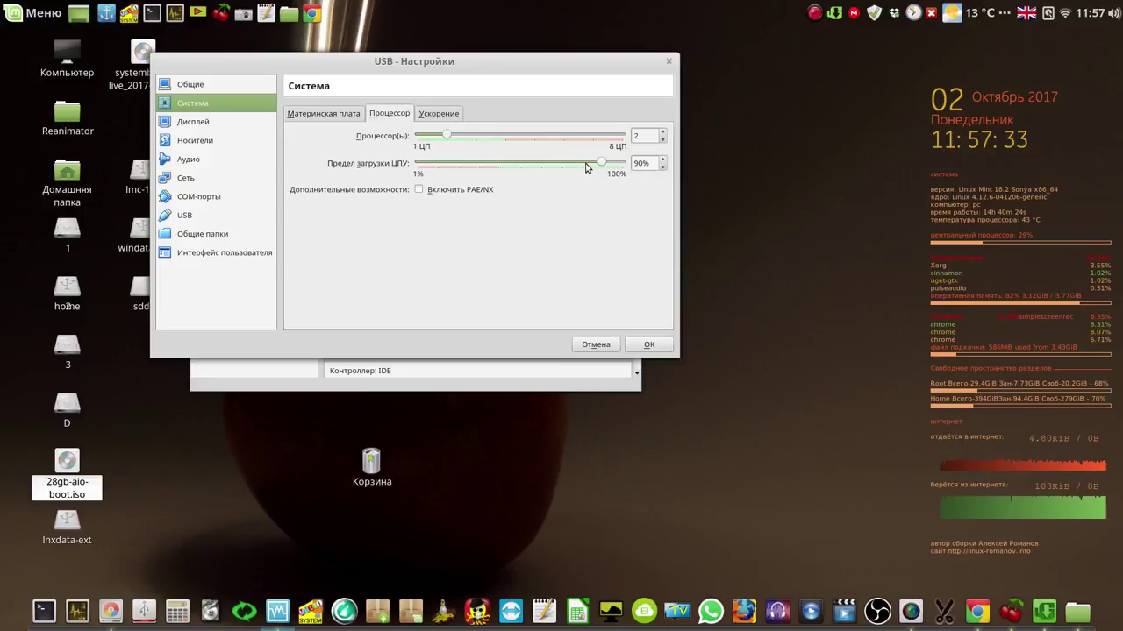
left_click_drag(603, 165, 587, 167)
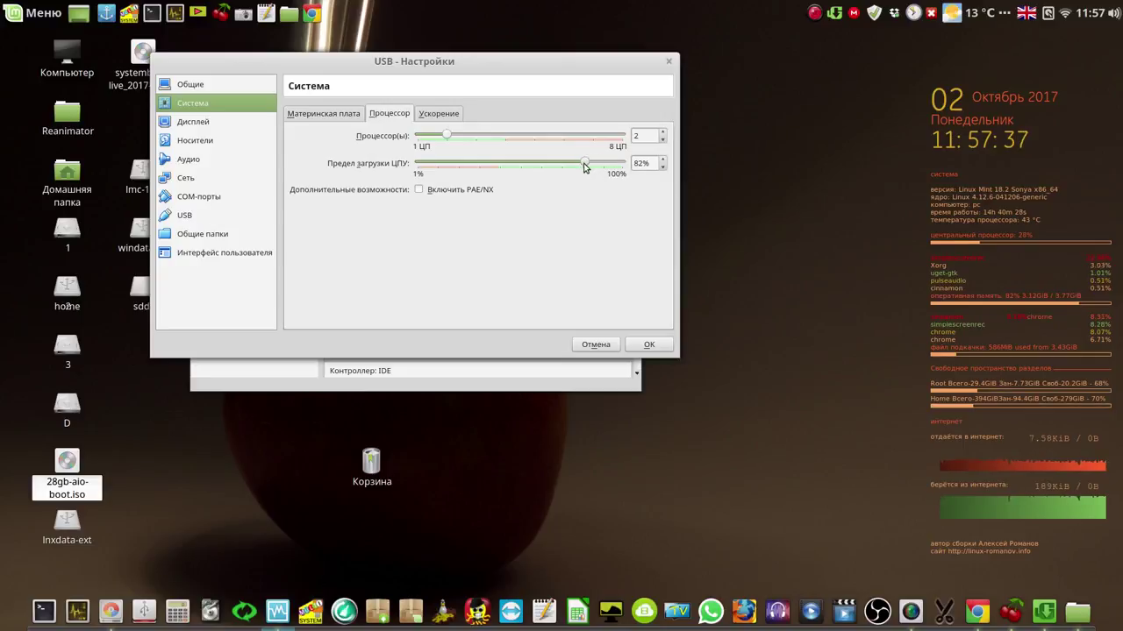
left_click(185, 124)
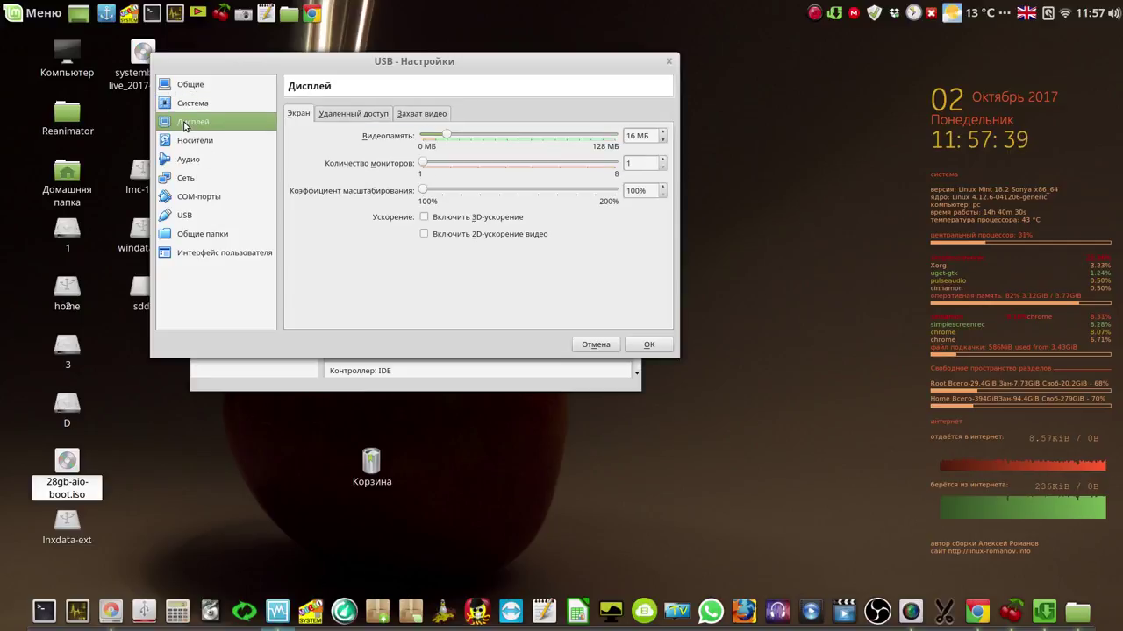
left_click_drag(448, 138, 581, 145)
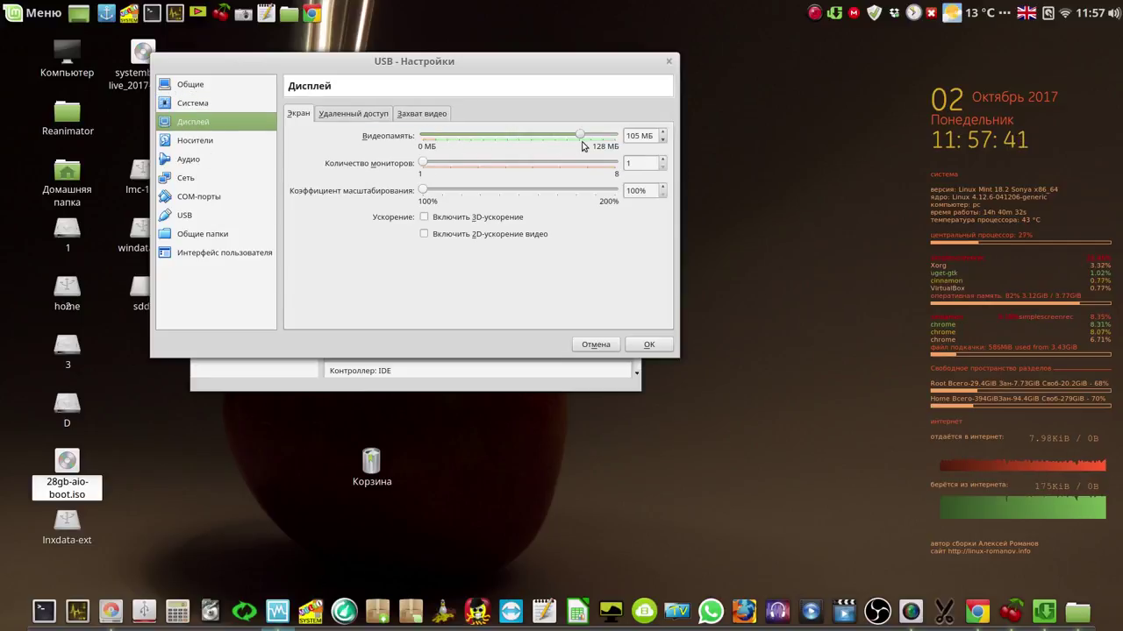
Step: Load plopkexec (1).iso from the Загрузки folder into the machine's empty IDE optical drive and save the settings
left_click(199, 142)
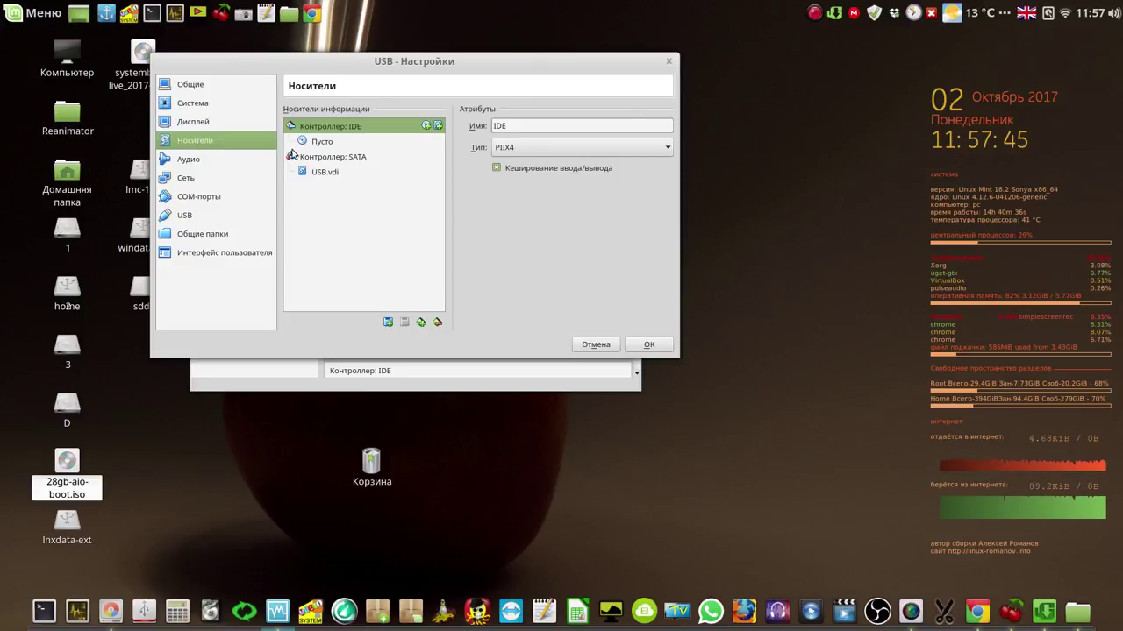
left_click(321, 143)
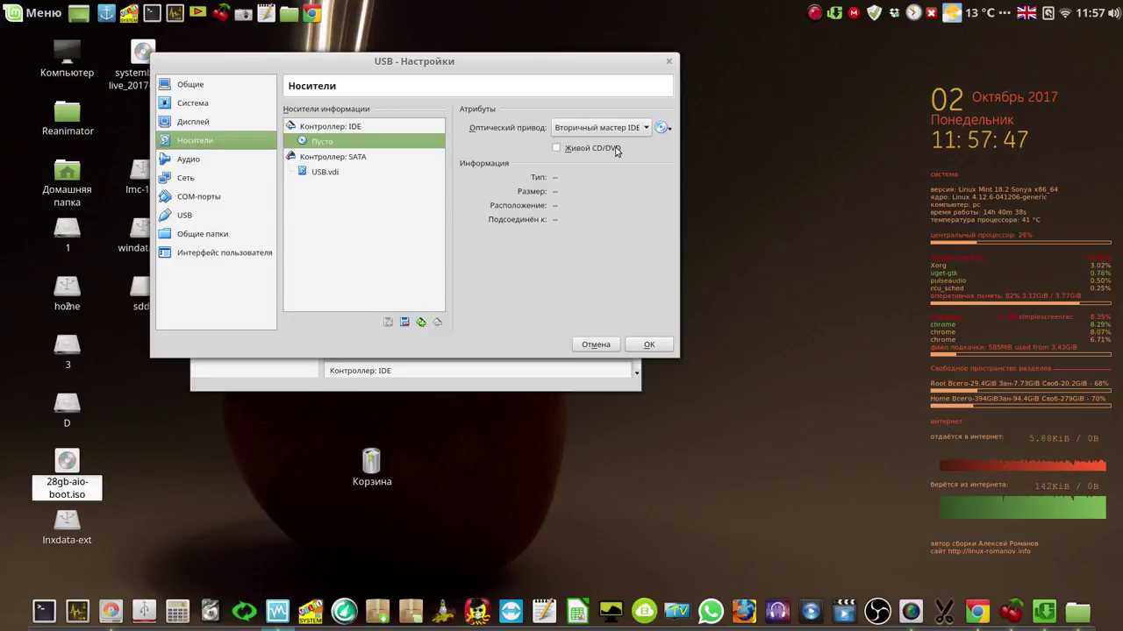
left_click(668, 132)
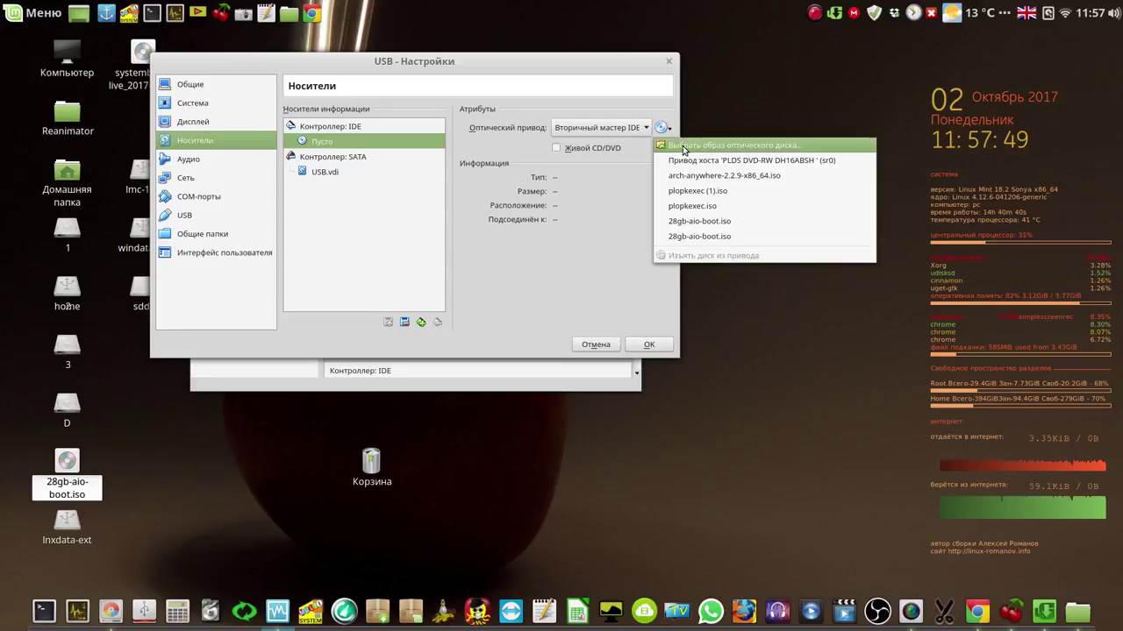
left_click(683, 147)
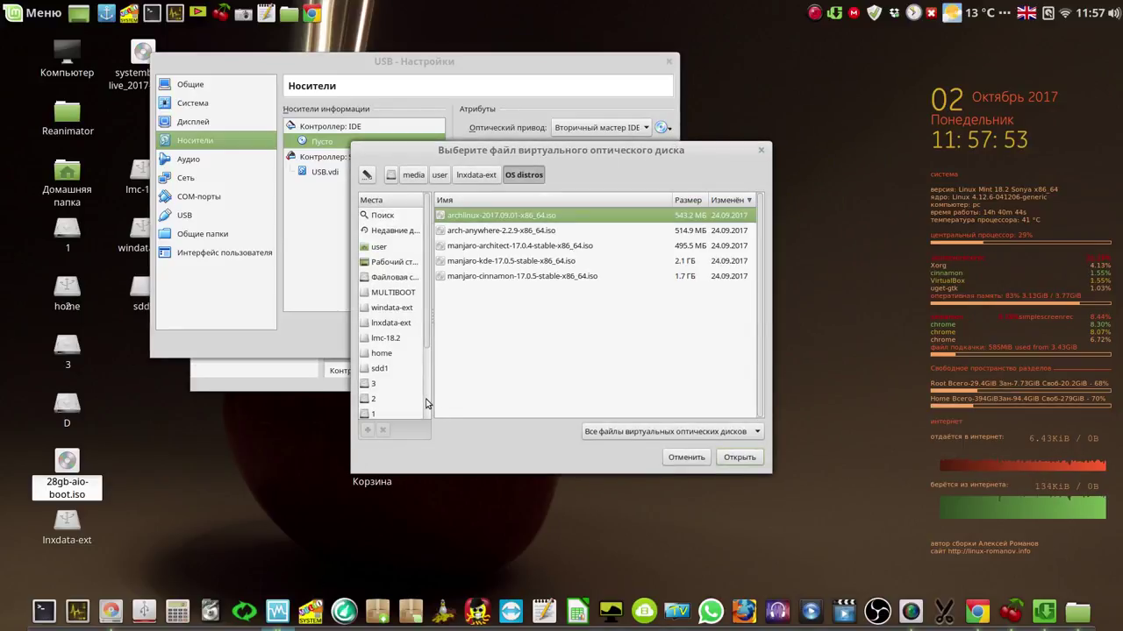
scroll(426, 403, "down", 3)
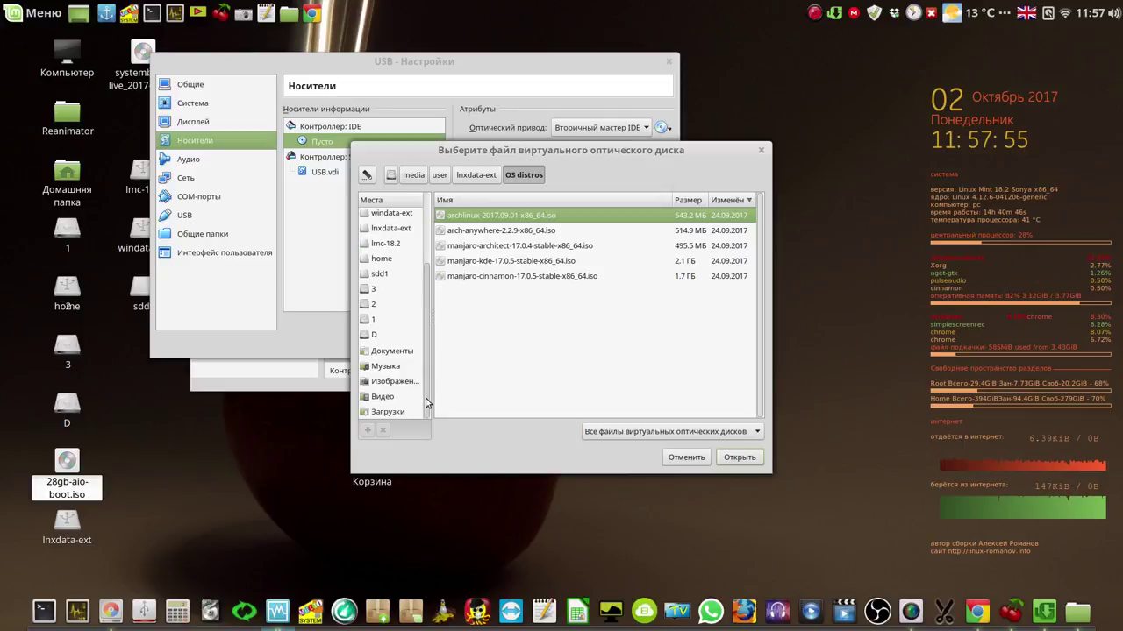
left_click(388, 411)
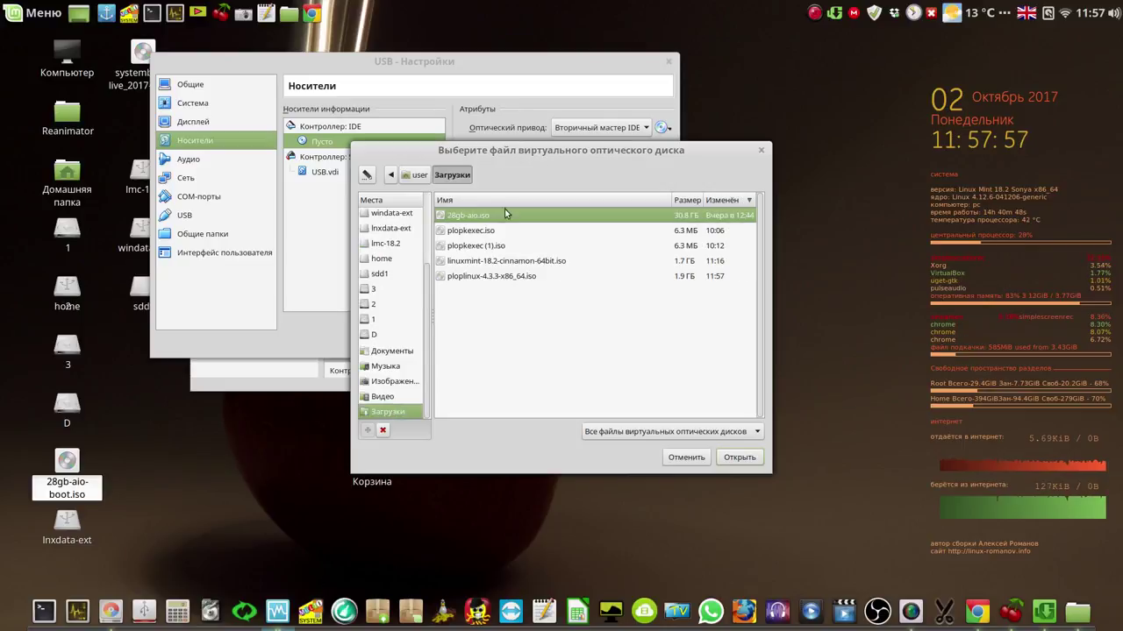
left_click(488, 246)
left_click(740, 458)
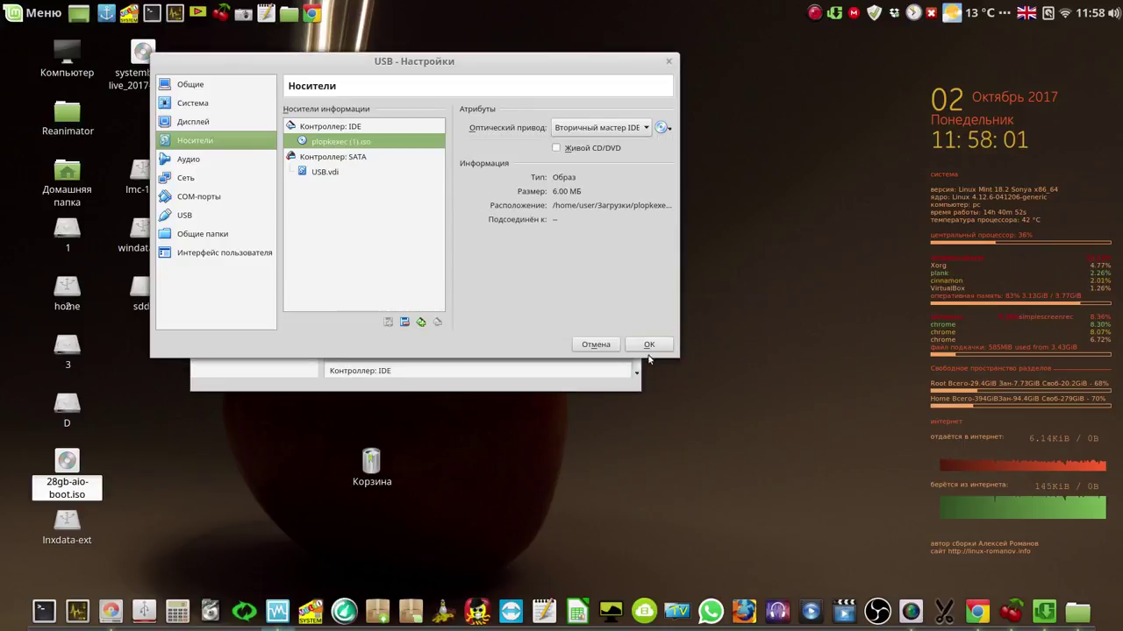
left_click(649, 345)
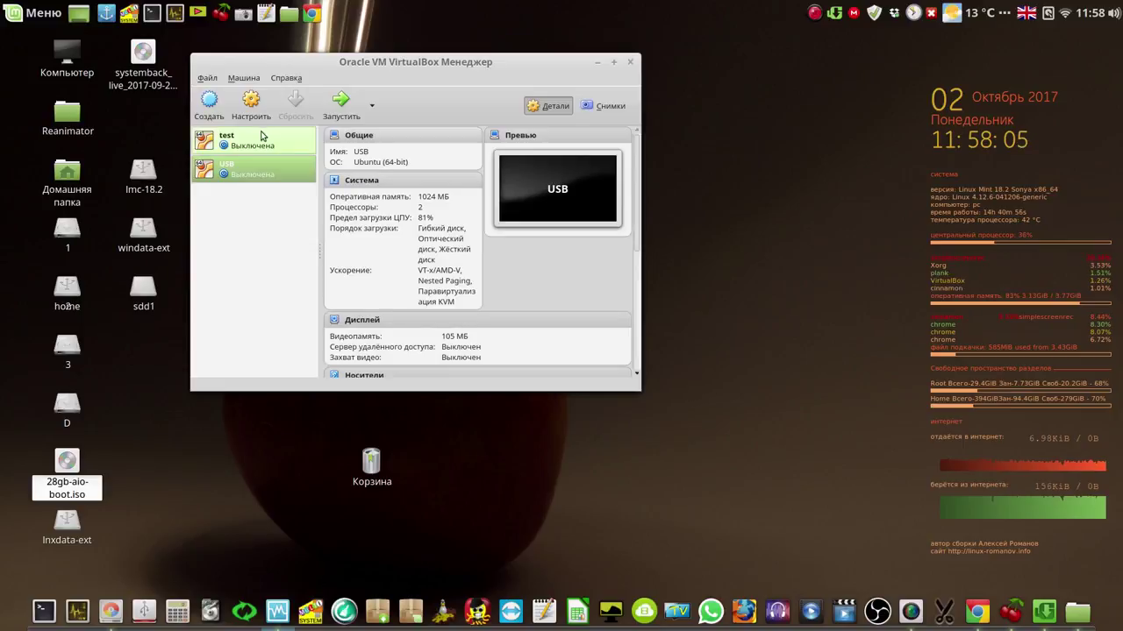
Step: In the USB machine's USB settings, remove the SanDisk Ultra filter, add the TDKMedia Trans-It Drive [0100] device filter and save
left_click(256, 107)
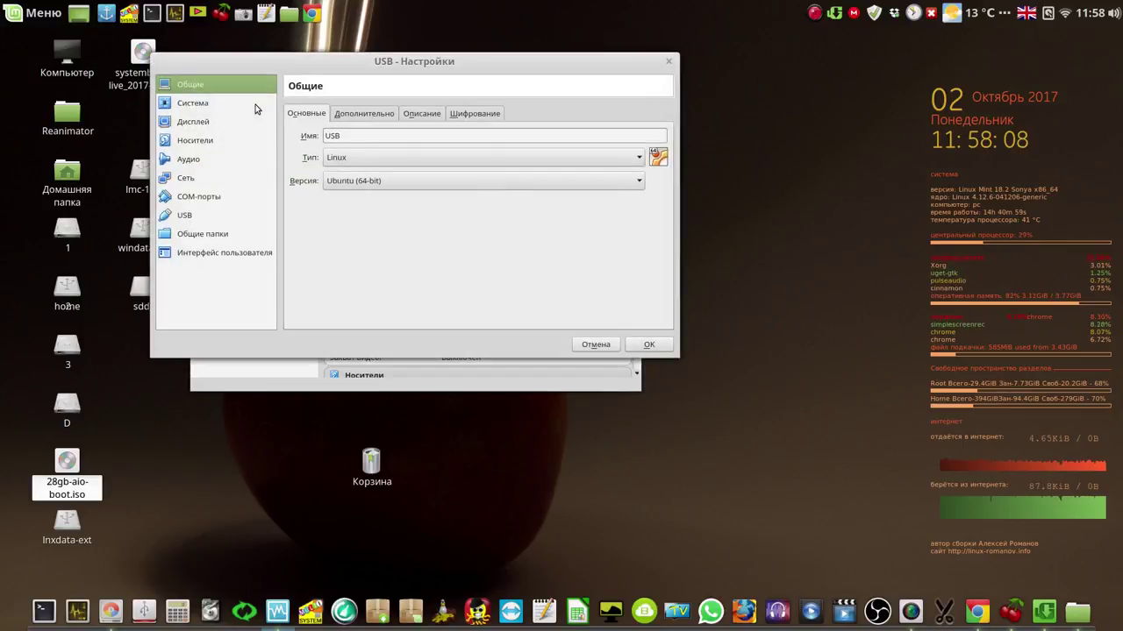
left_click(184, 216)
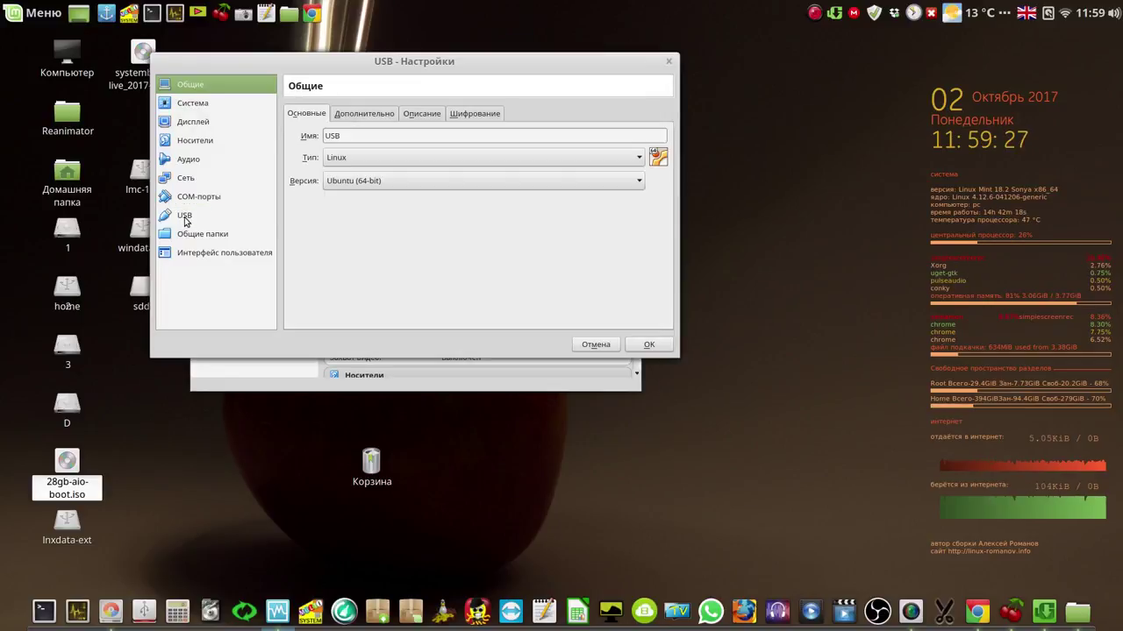
left_click(185, 219)
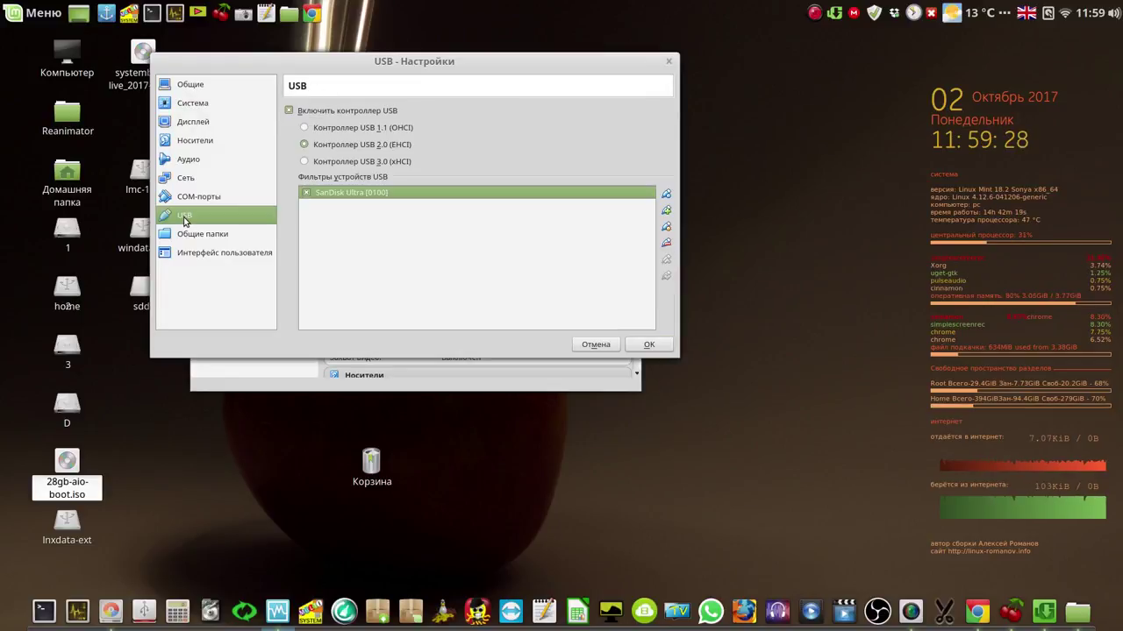
left_click(666, 247)
left_click(666, 211)
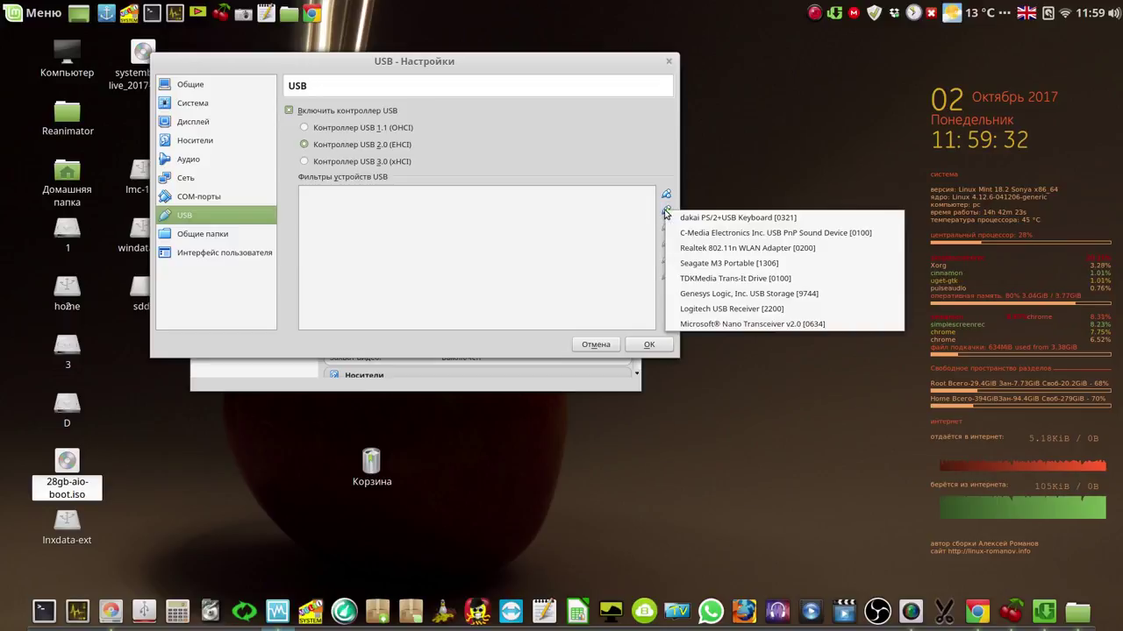
left_click(708, 279)
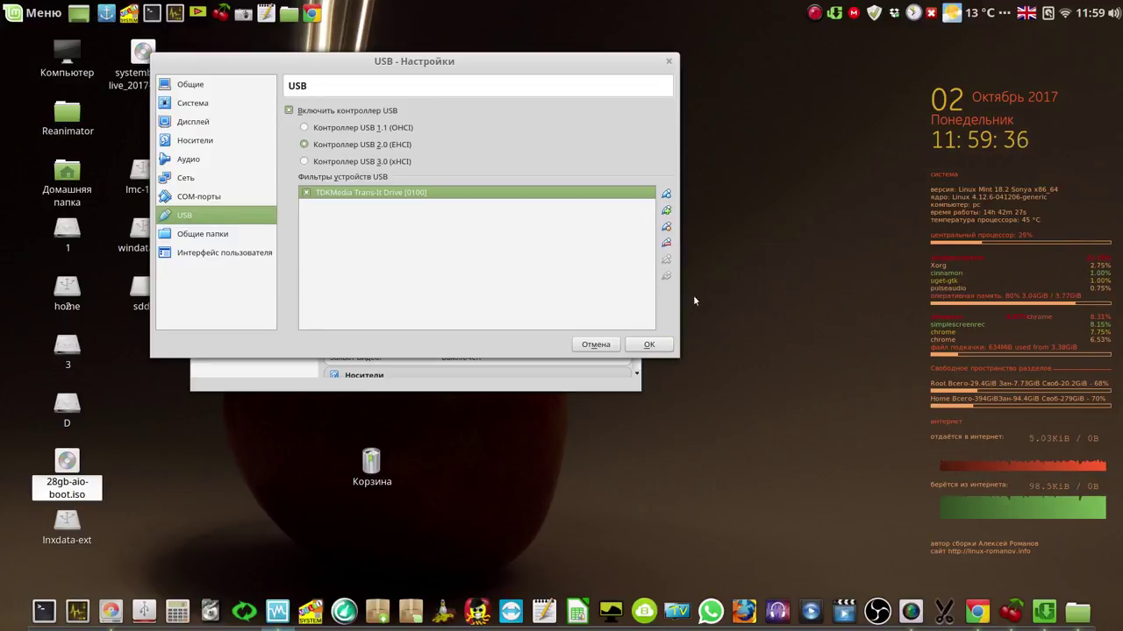
left_click(665, 345)
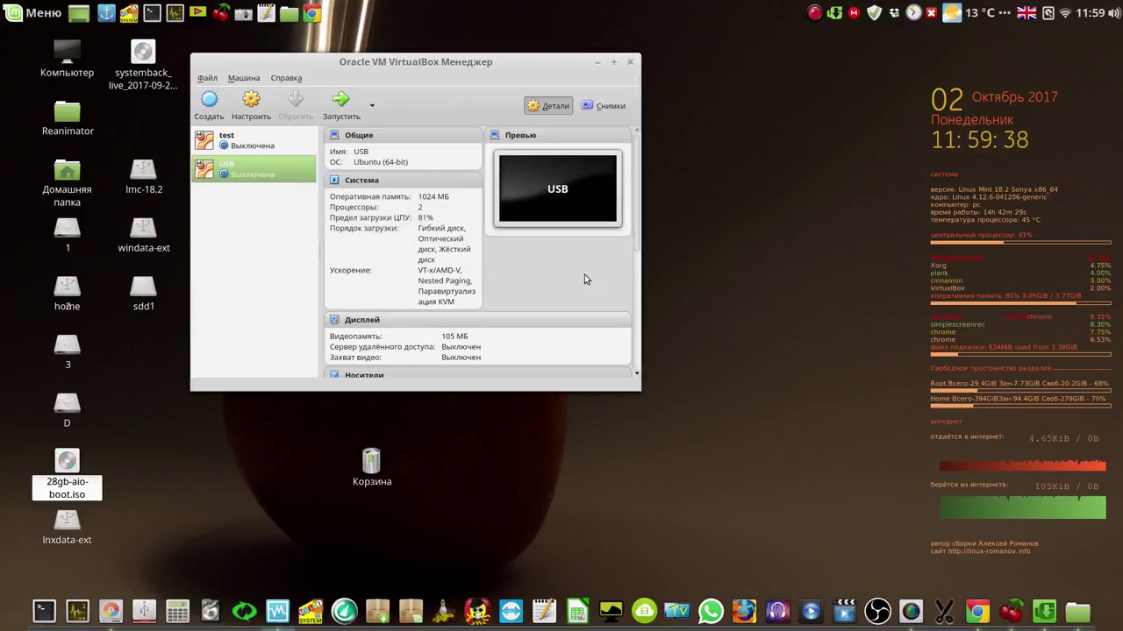
Step: Start the USB machine and boot the sdb1: Boot Live system entry from the PlopKexec menu
left_click(349, 109)
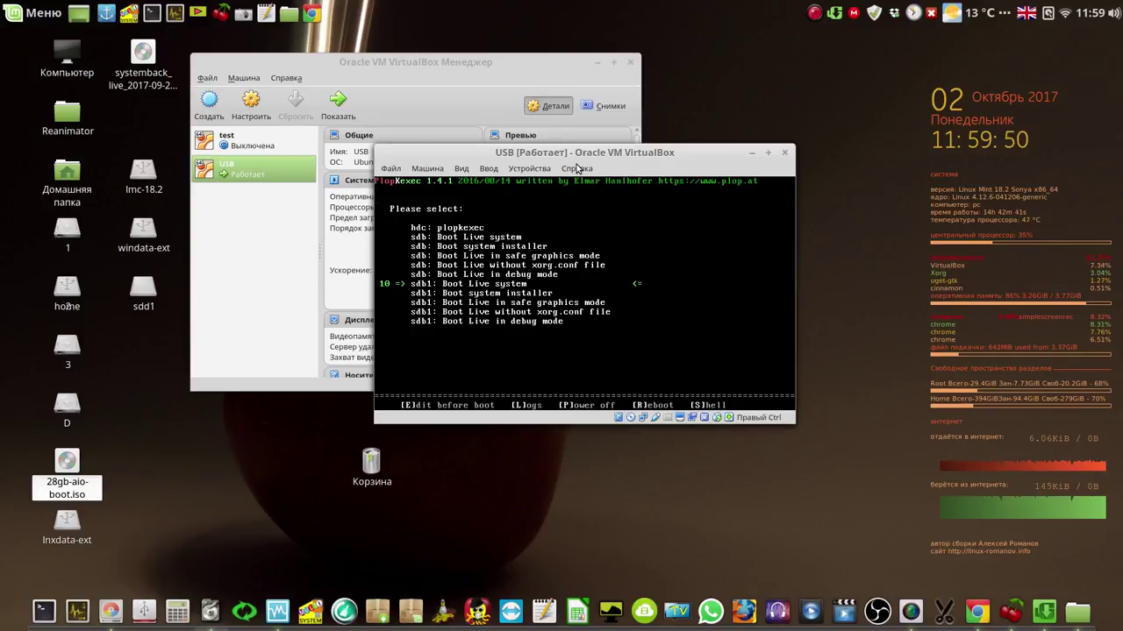
key("Down")
key("Up")
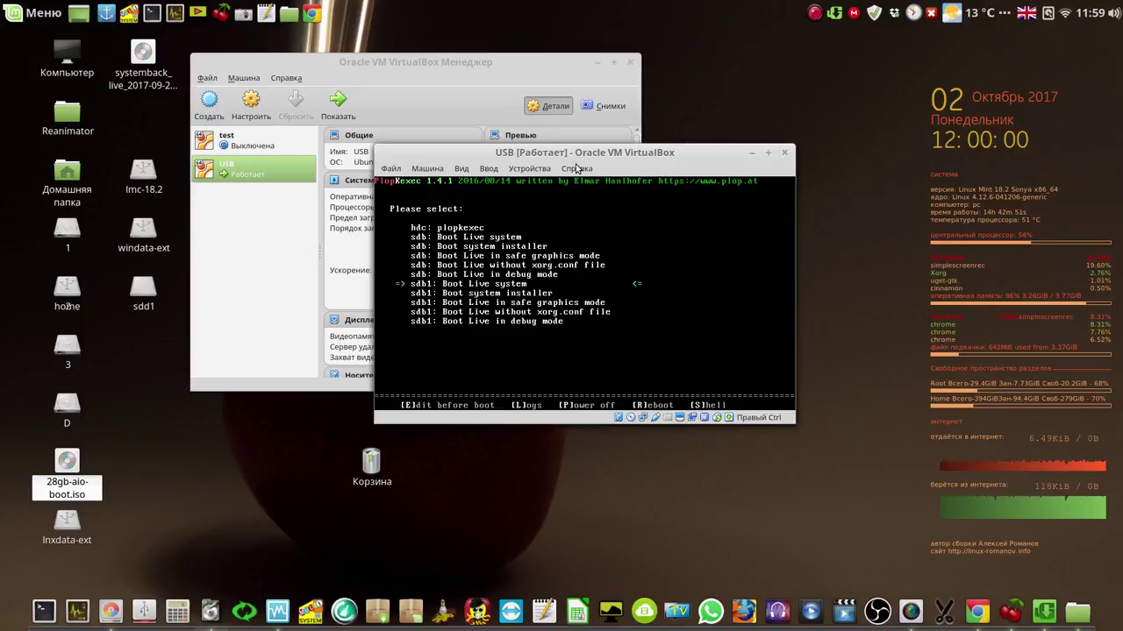
key("Return")
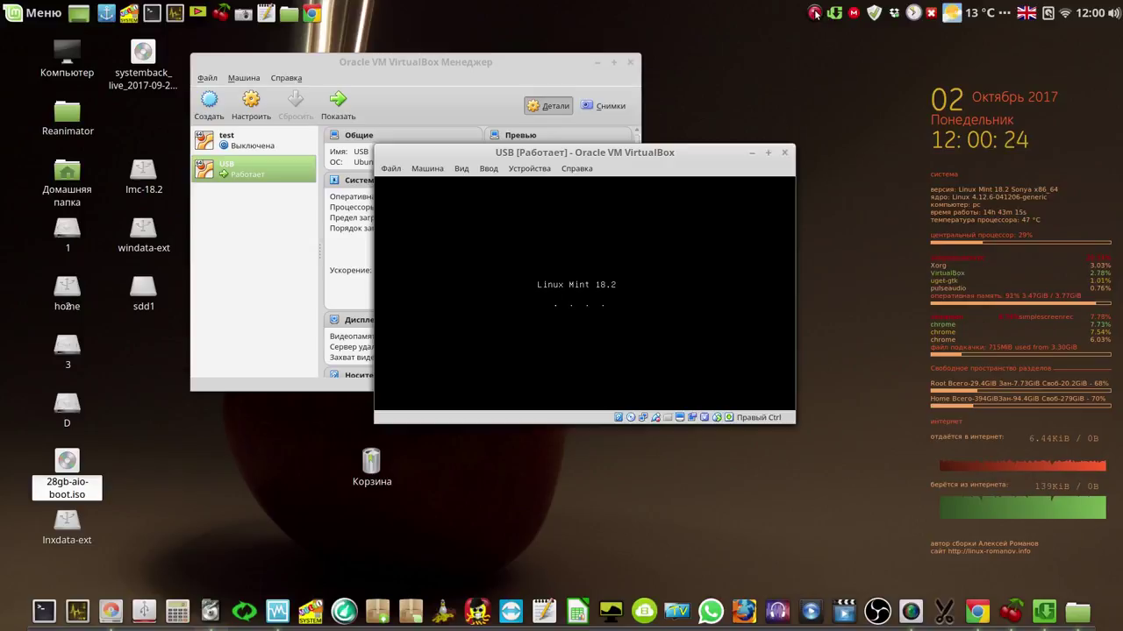
right_click(816, 14)
left_click(842, 33)
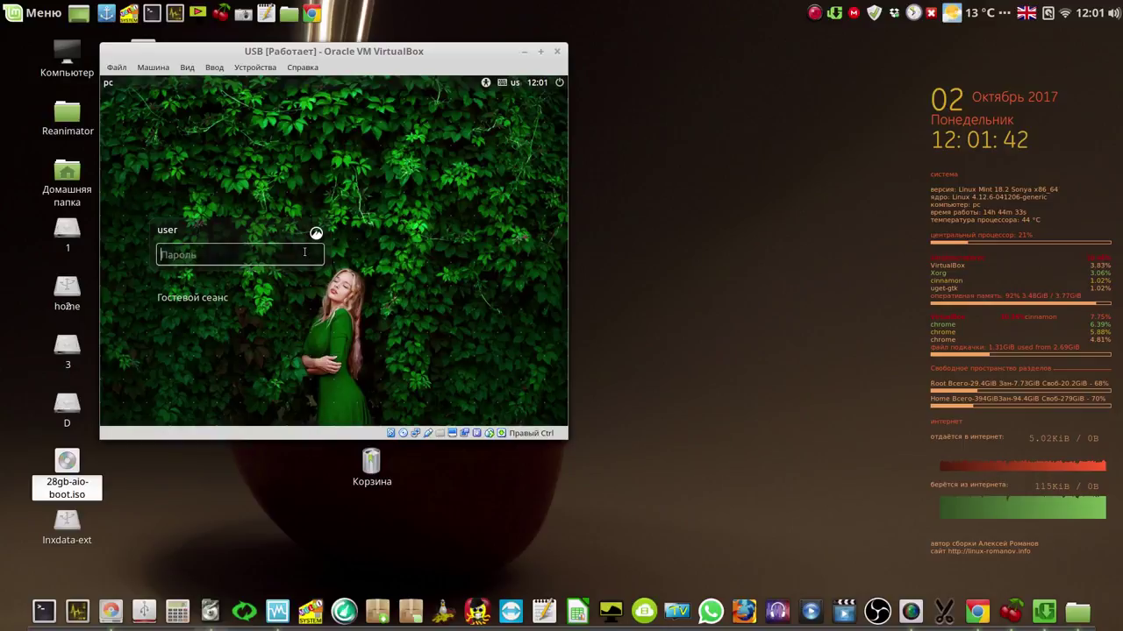
Step: Log in to the guest Linux Mint system by entering the account password
type("1")
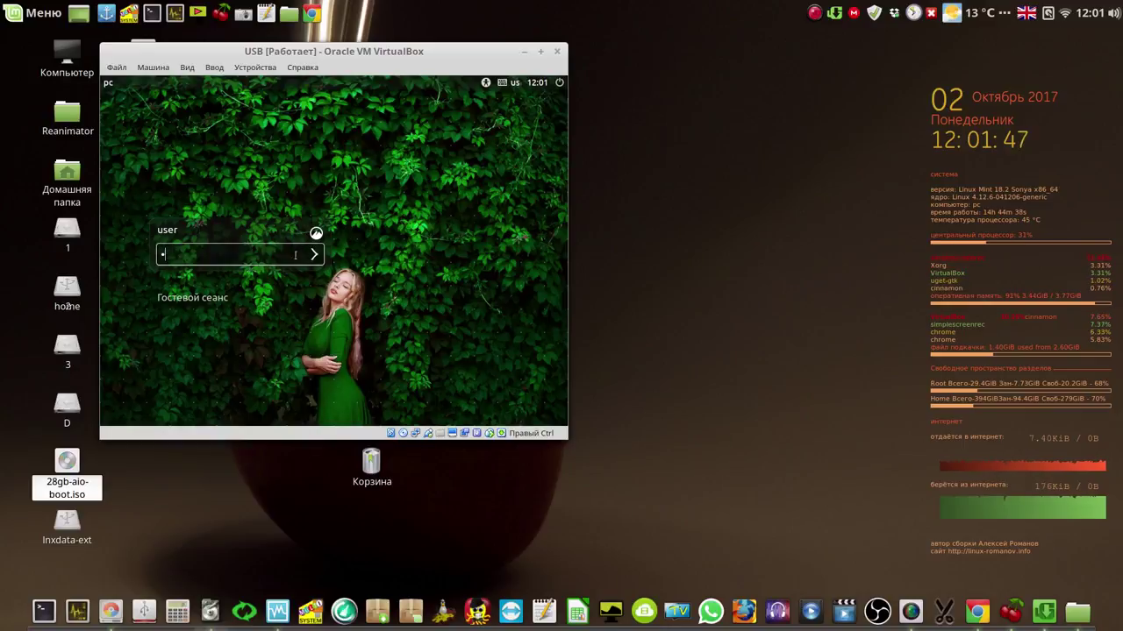
left_click(315, 256)
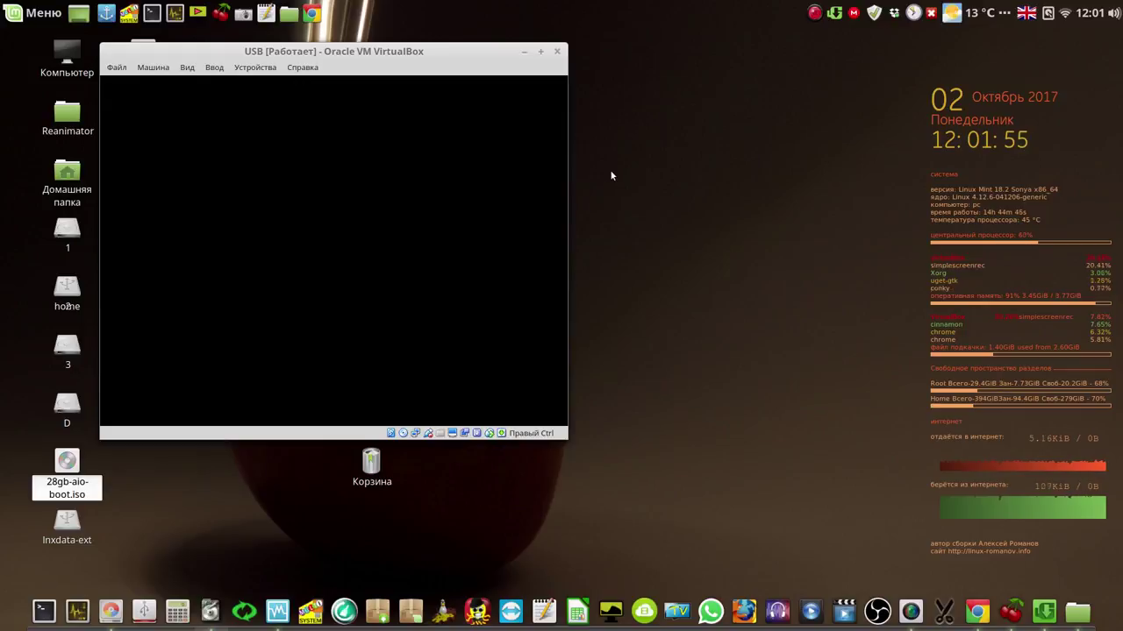
left_click(814, 16)
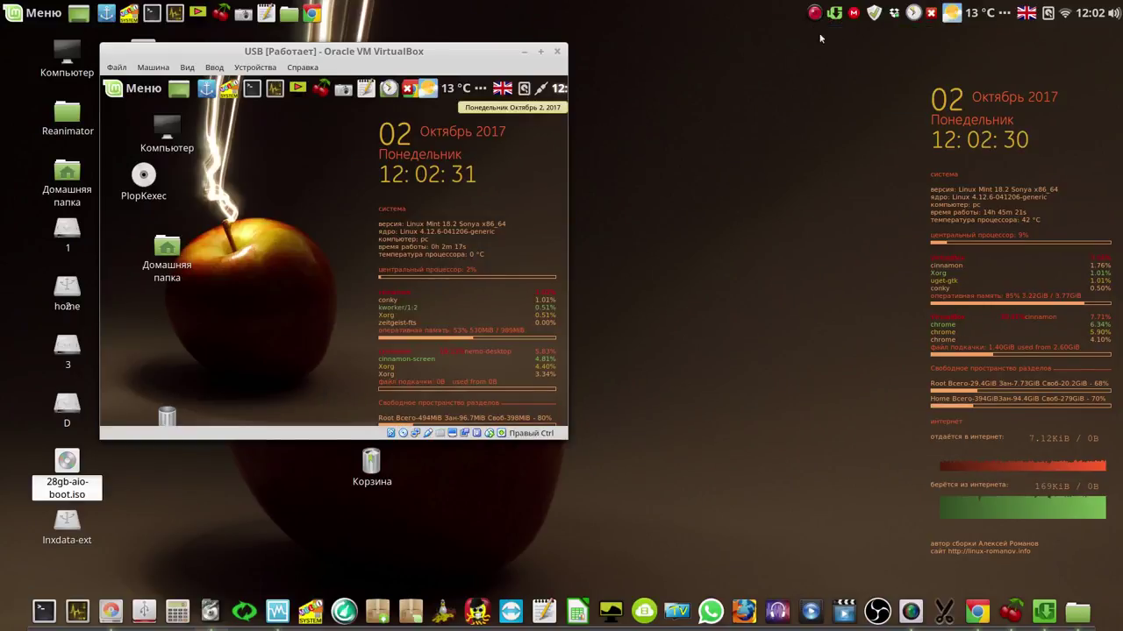
Step: Move and enlarge the virtual machine window to fit most of the screen, and start the dock on the guest desktop
left_click_drag(478, 58, 414, 50)
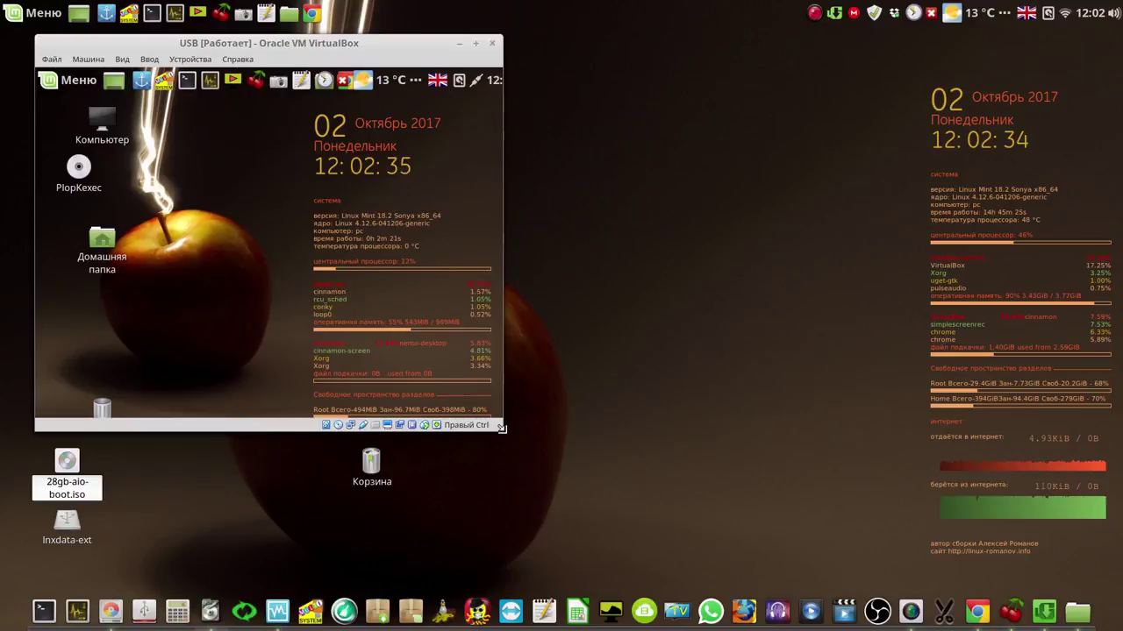
left_click_drag(498, 426, 869, 570)
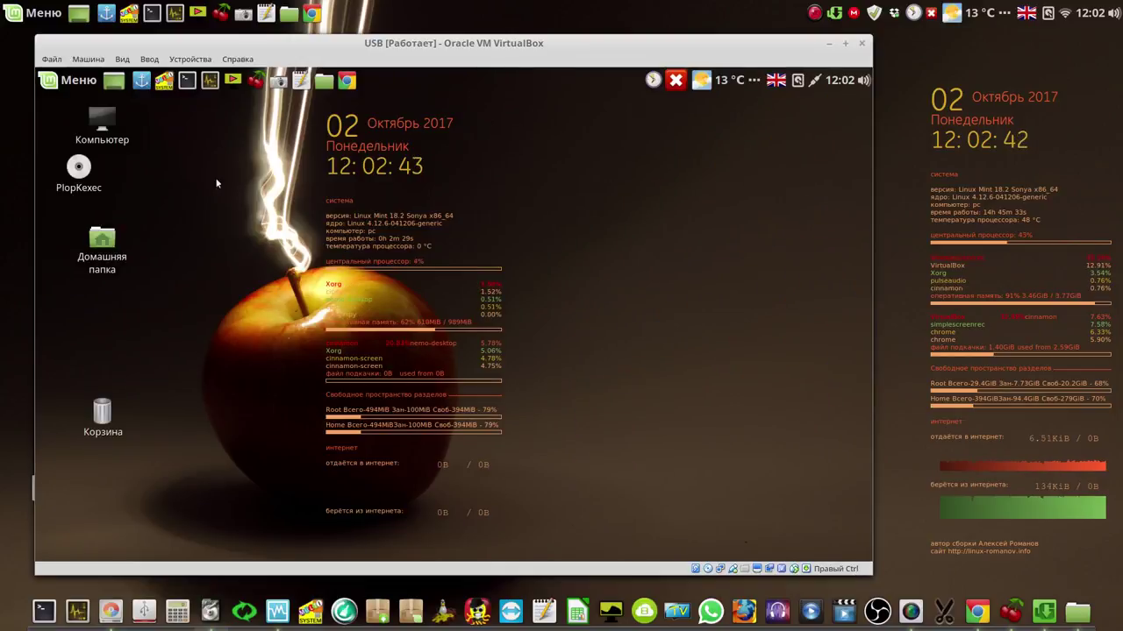
left_click(142, 82)
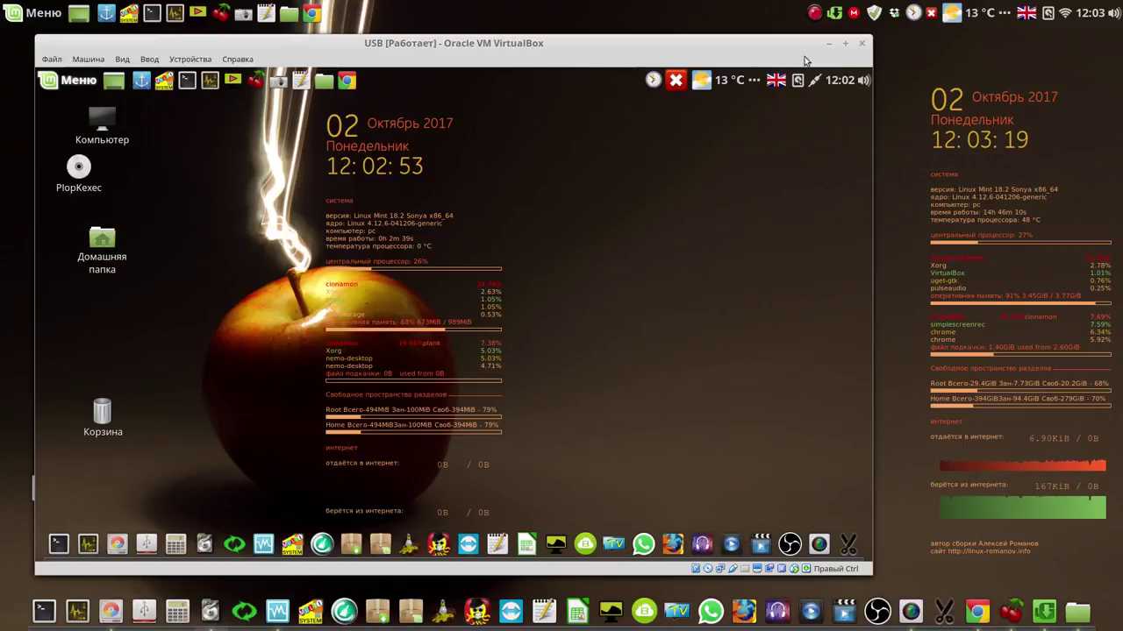
Step: Close the virtual machine by powering it off, and bring up the VirtualBox manager, reposition it and minimize it
left_click(862, 45)
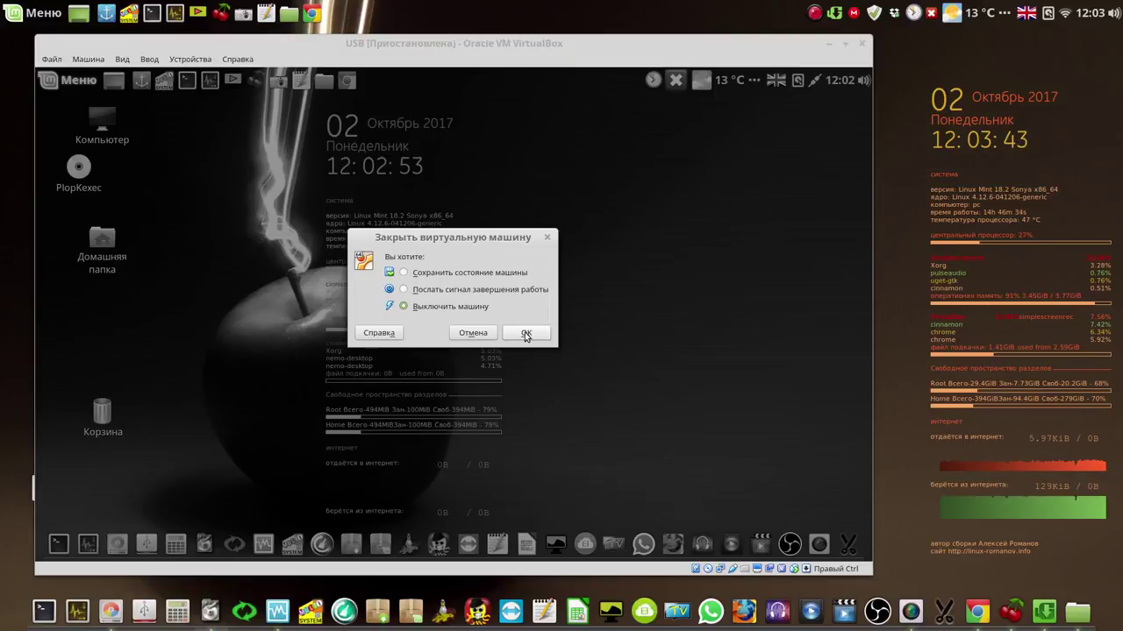
left_click(526, 334)
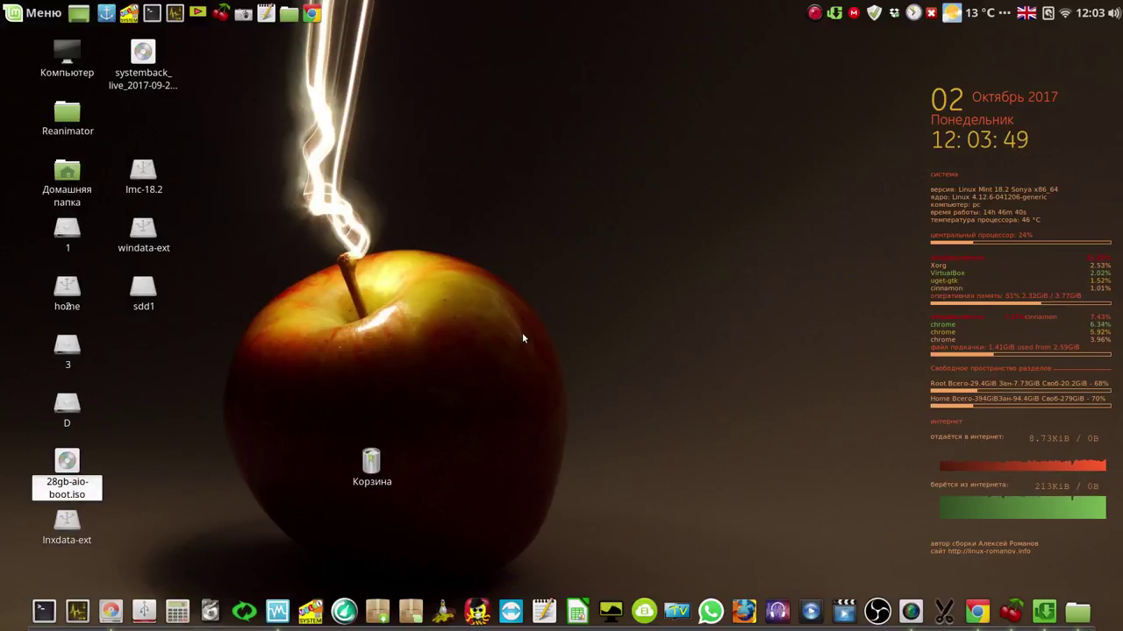
left_click(278, 612)
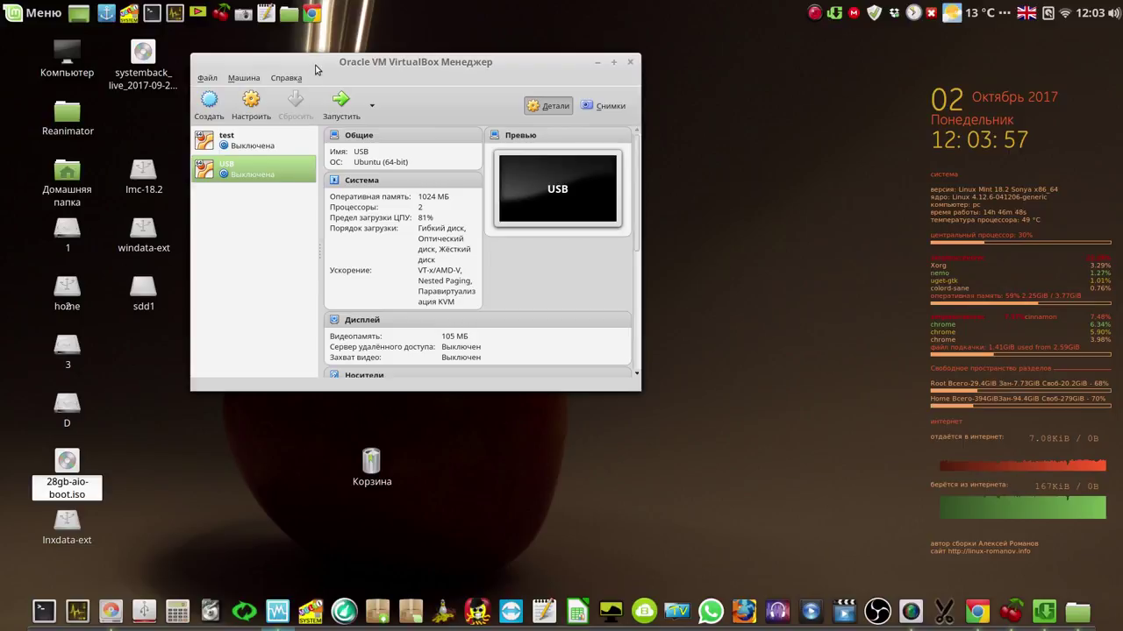
left_click_drag(315, 69, 237, 50)
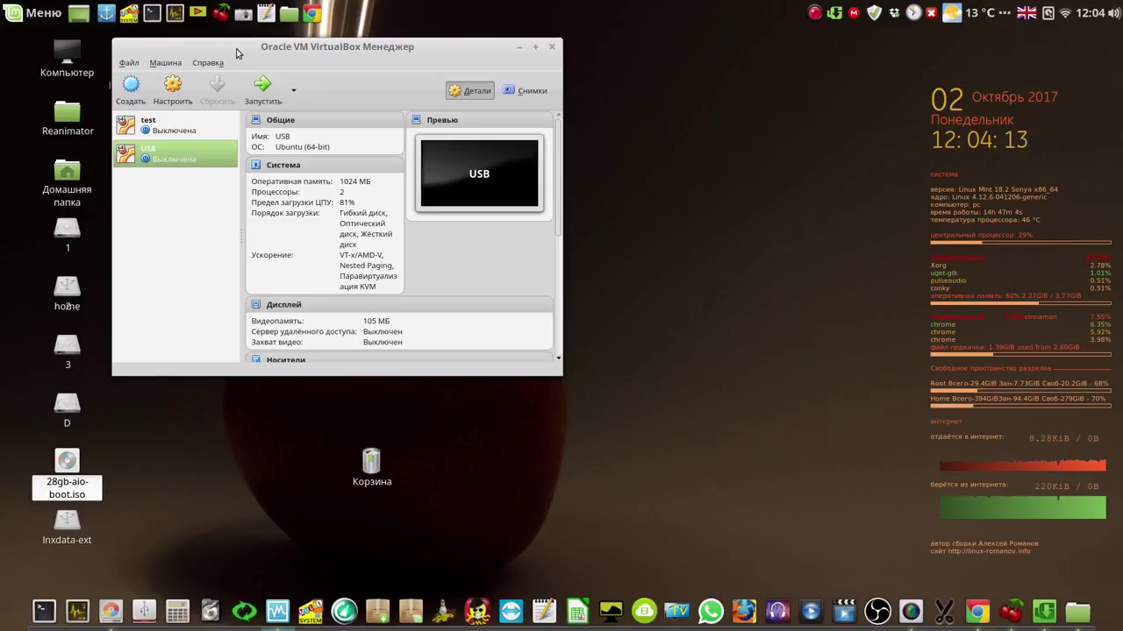
left_click(520, 49)
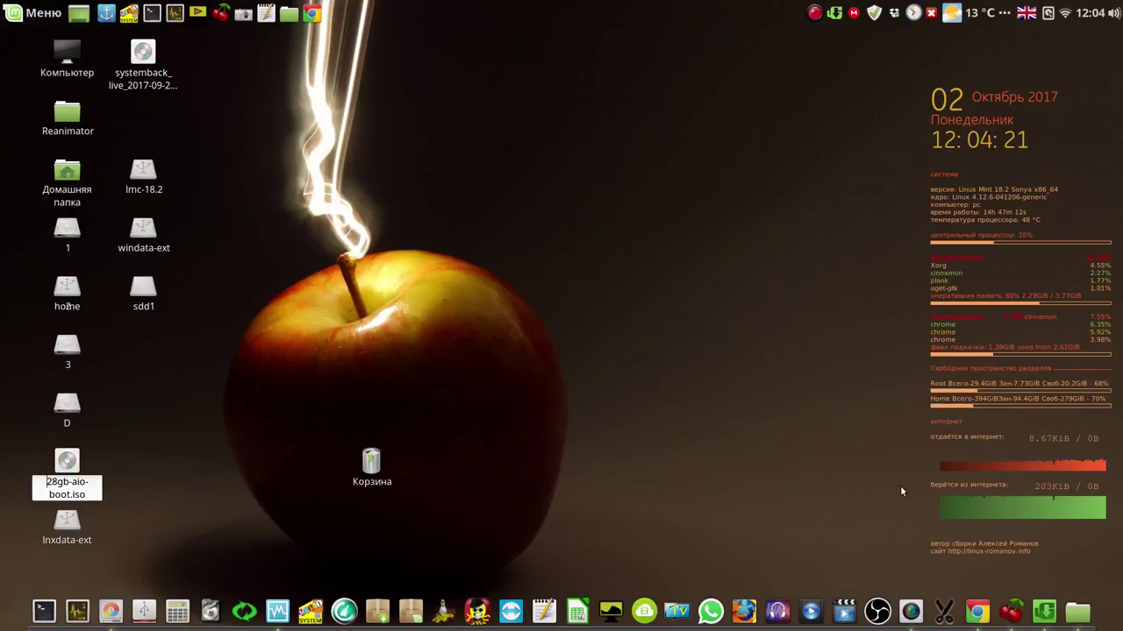
Step: Switch to Chrome, highlight the plopkexec.iso file description and copy the address of the PlopKexec download page
left_click(980, 616)
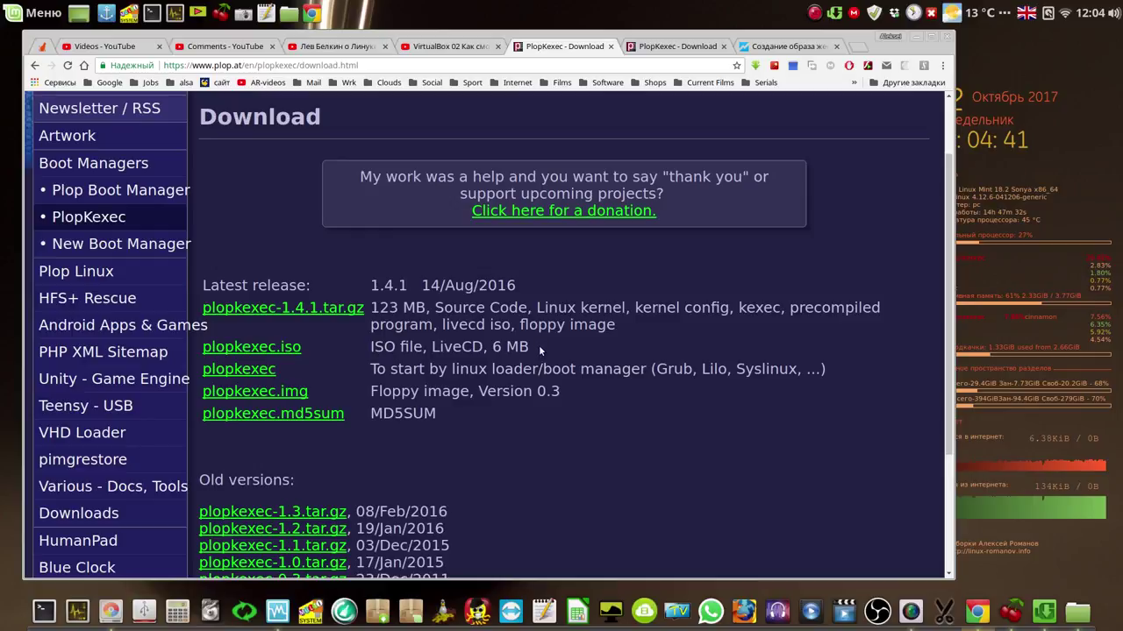
left_click_drag(526, 348, 341, 347)
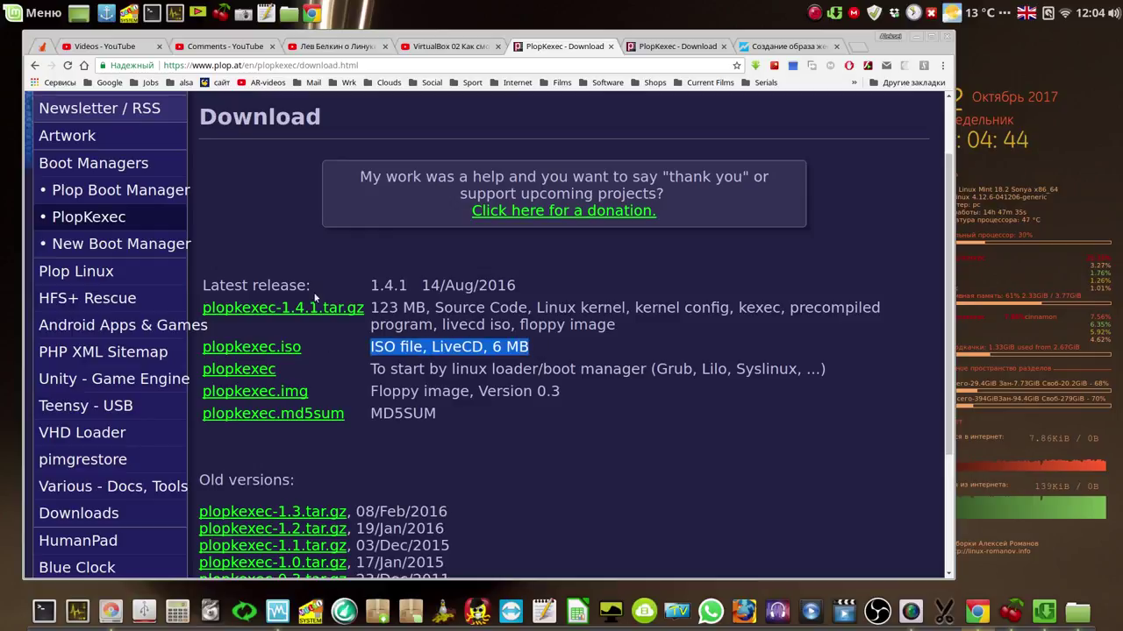
left_click(375, 67)
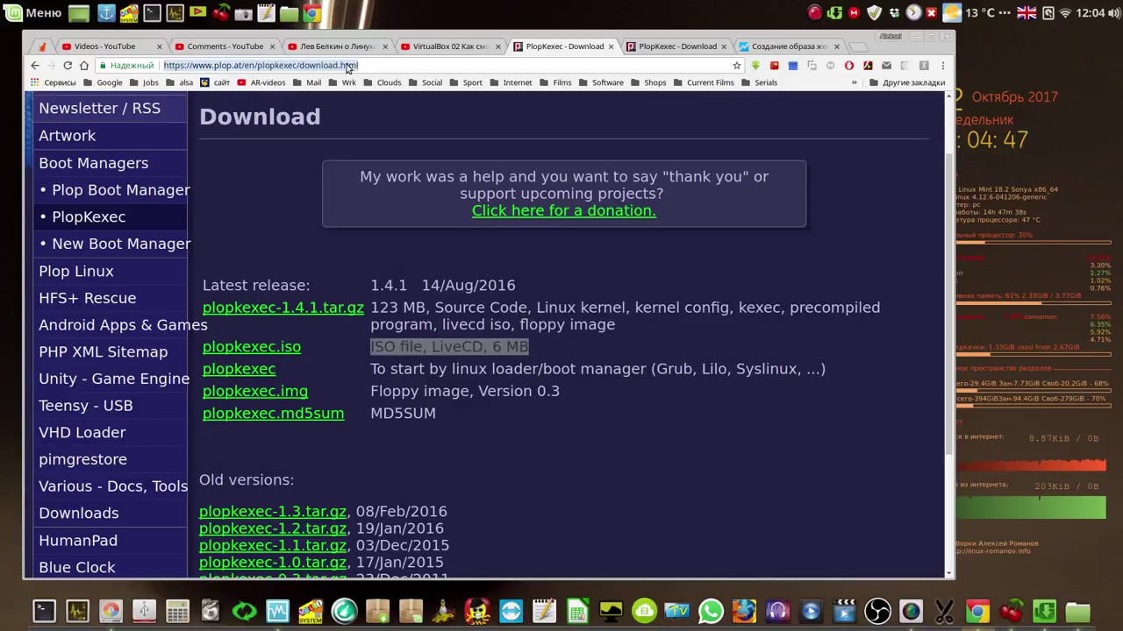
right_click(346, 67)
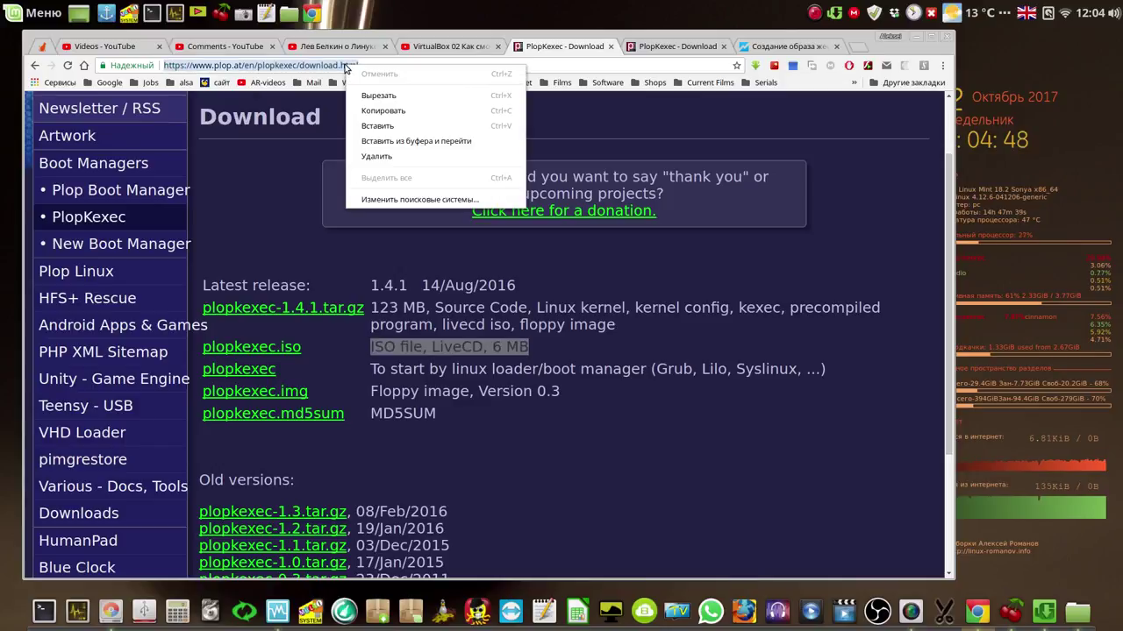
left_click(380, 110)
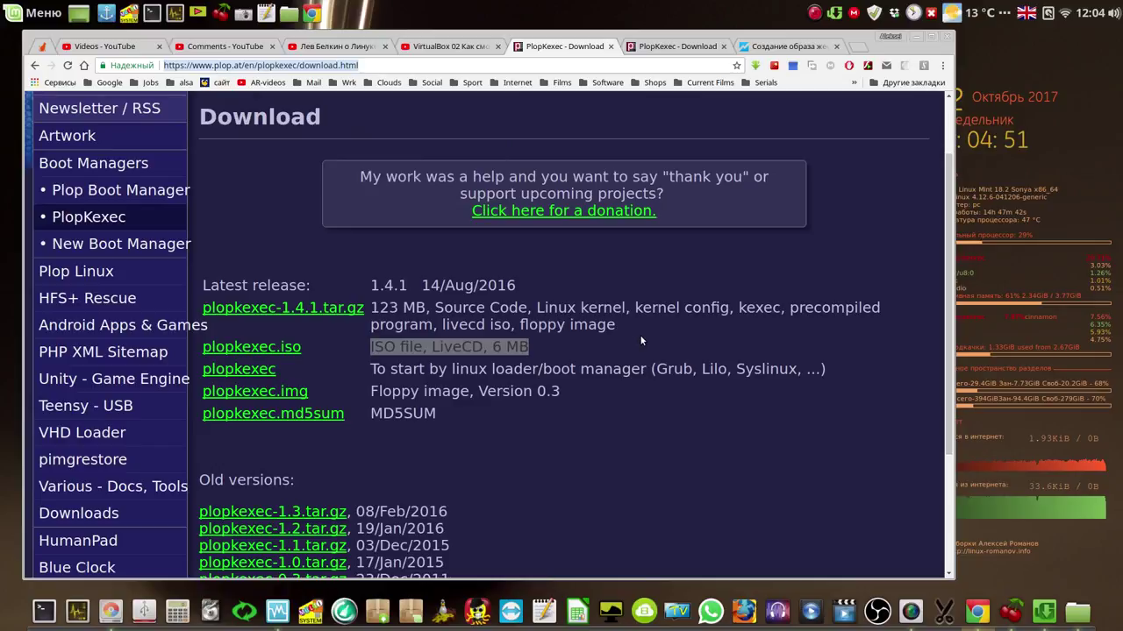
Step: Switch to CherryTree, search all nodes for "plop" and open the matching VIRTUALBOX НЕ ВИДИТ USB В UBUNTU note
left_click(1013, 612)
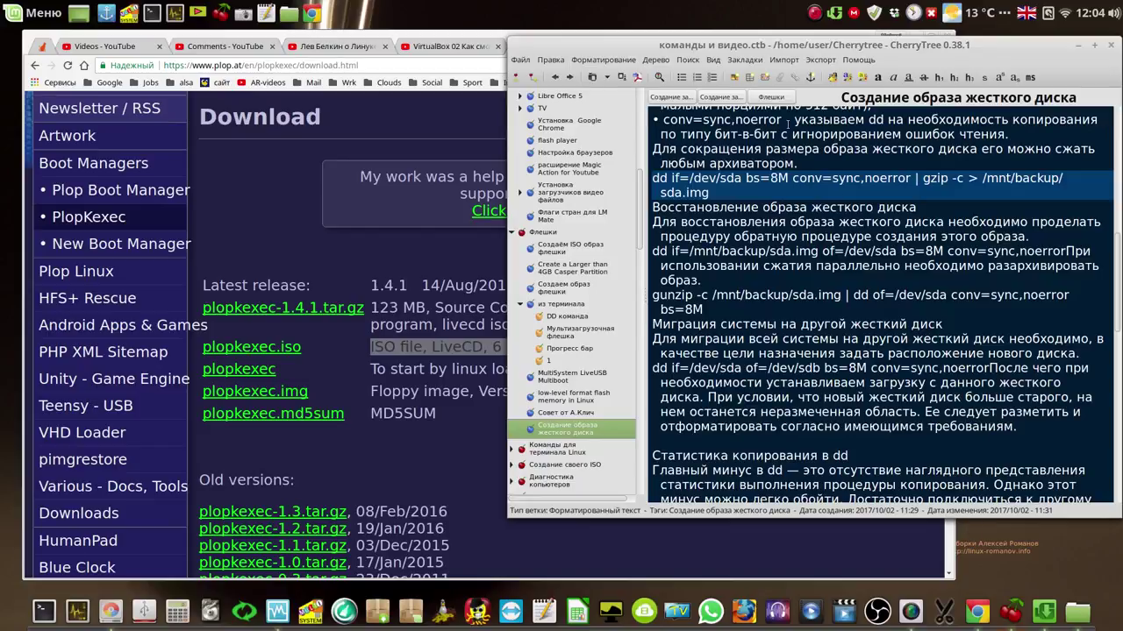
left_click(660, 78)
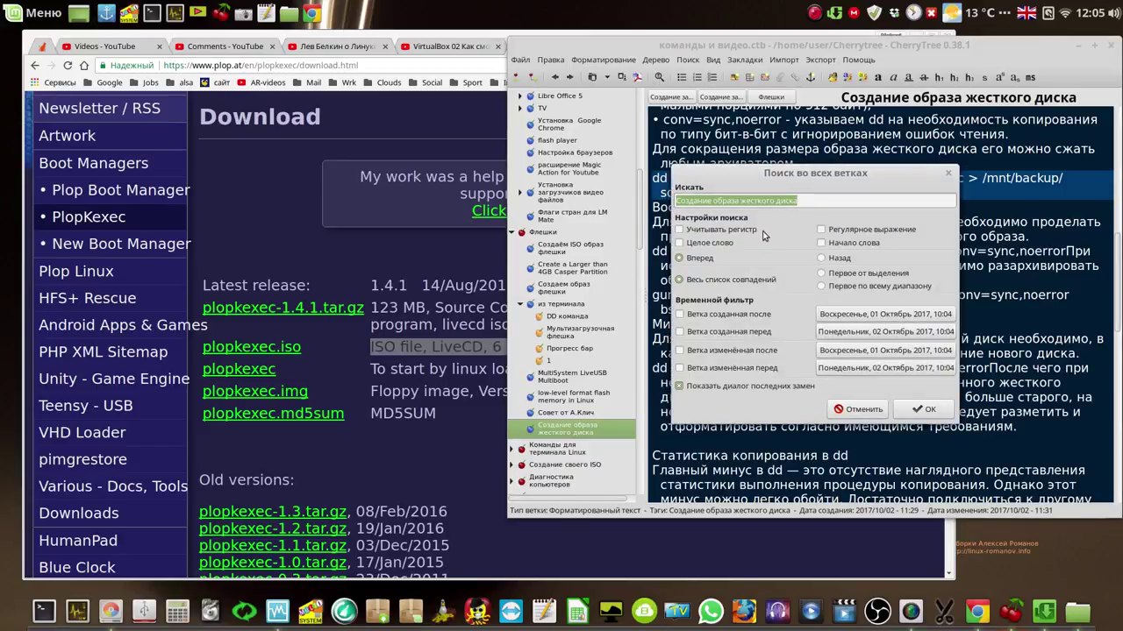
type("plop")
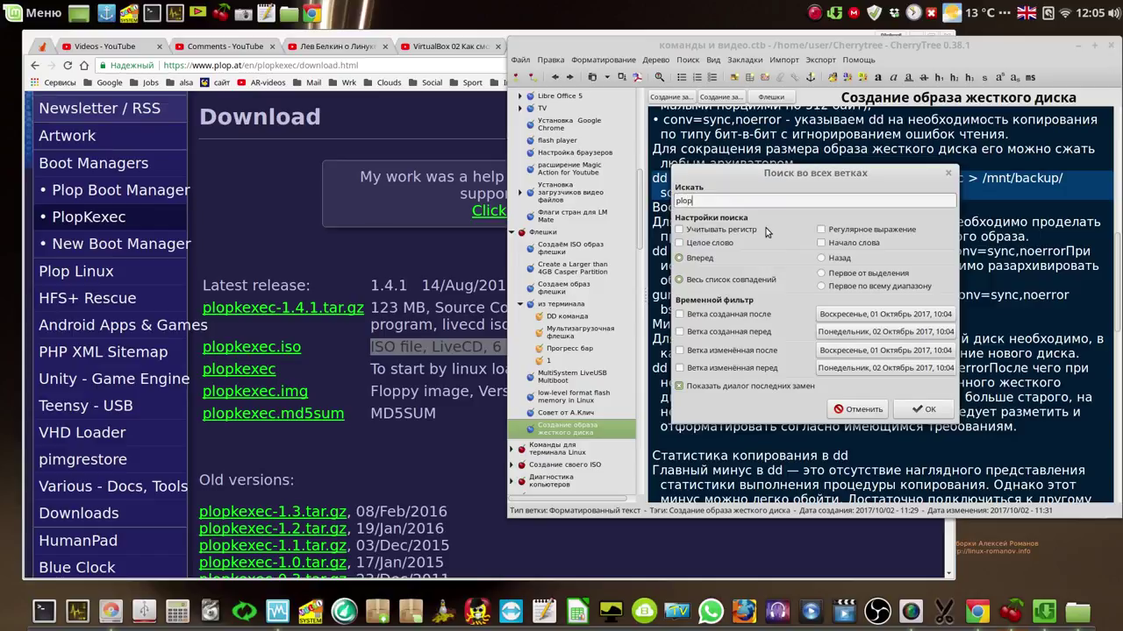
key("Return")
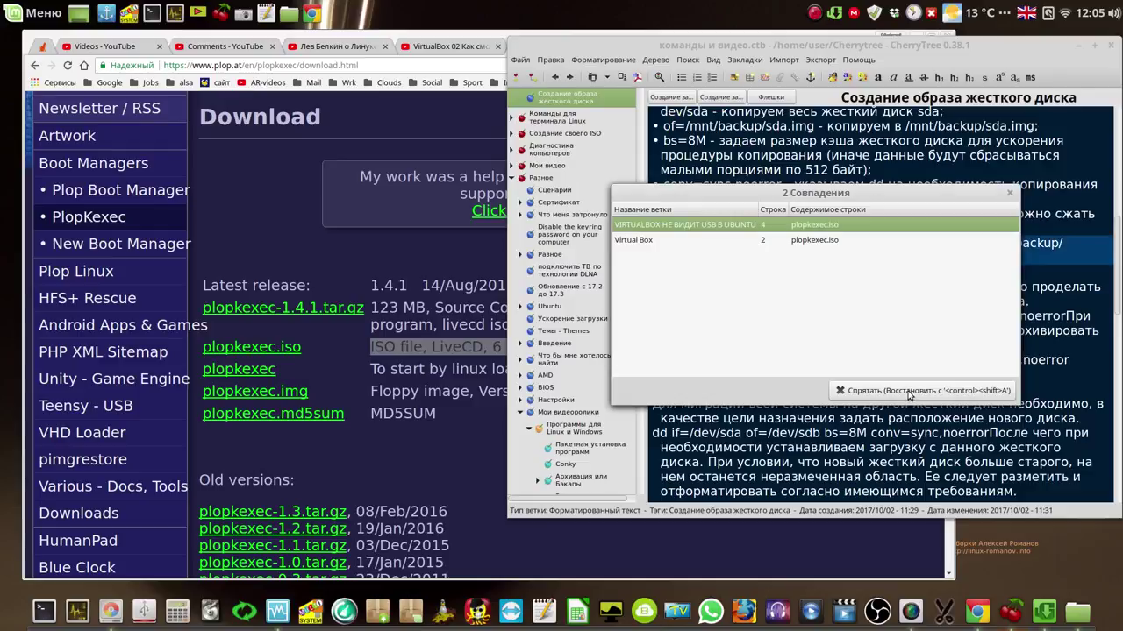
left_click(825, 242)
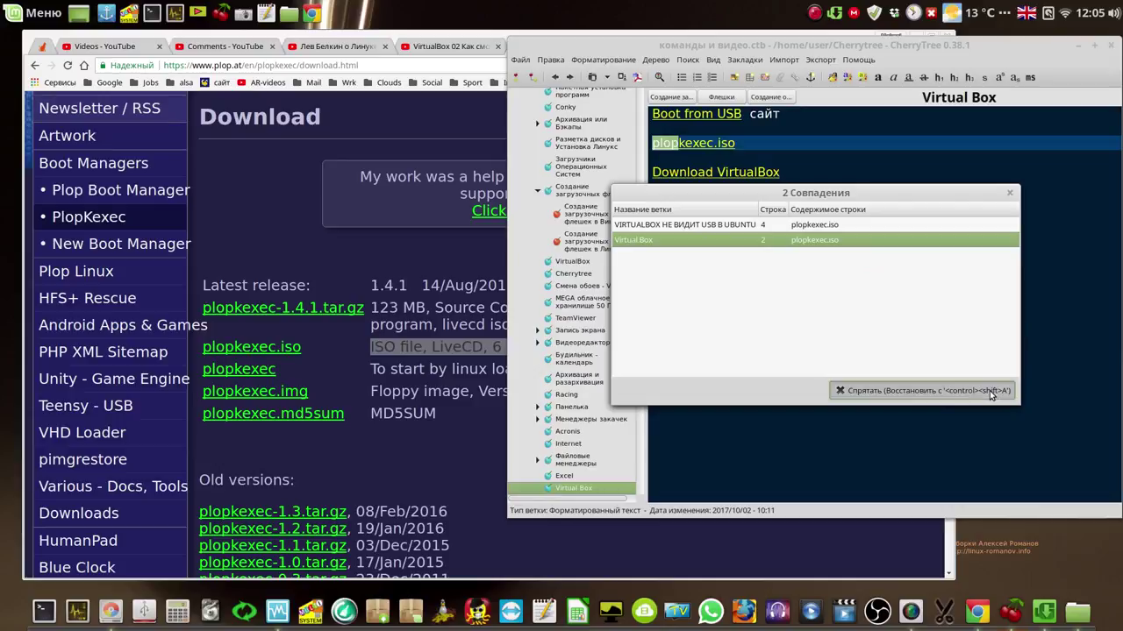
left_click(747, 226)
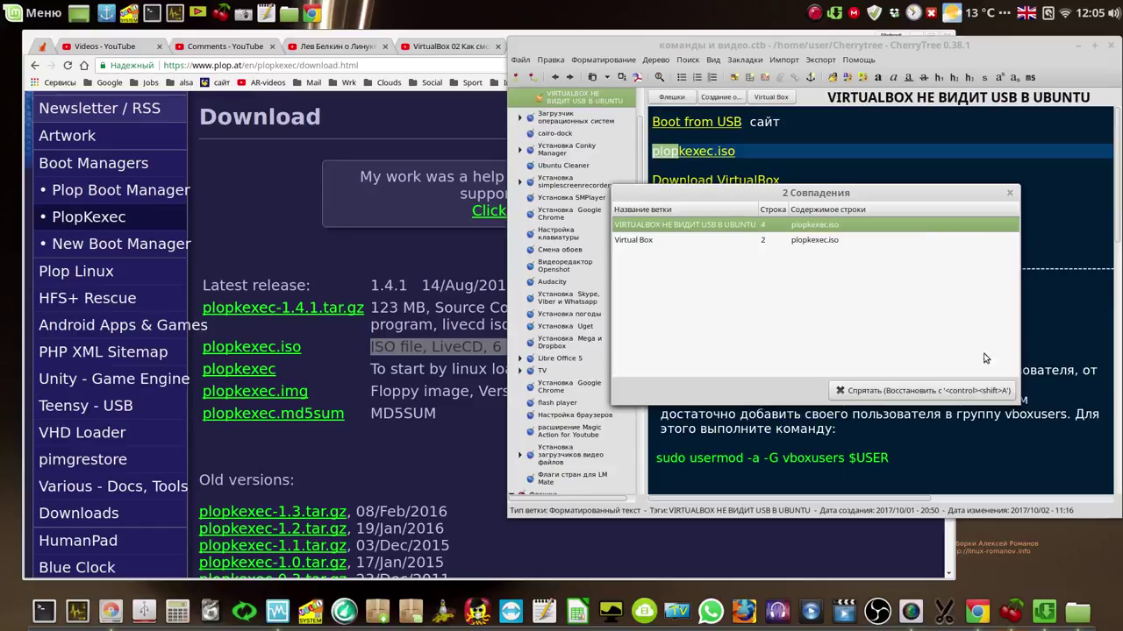
left_click(971, 395)
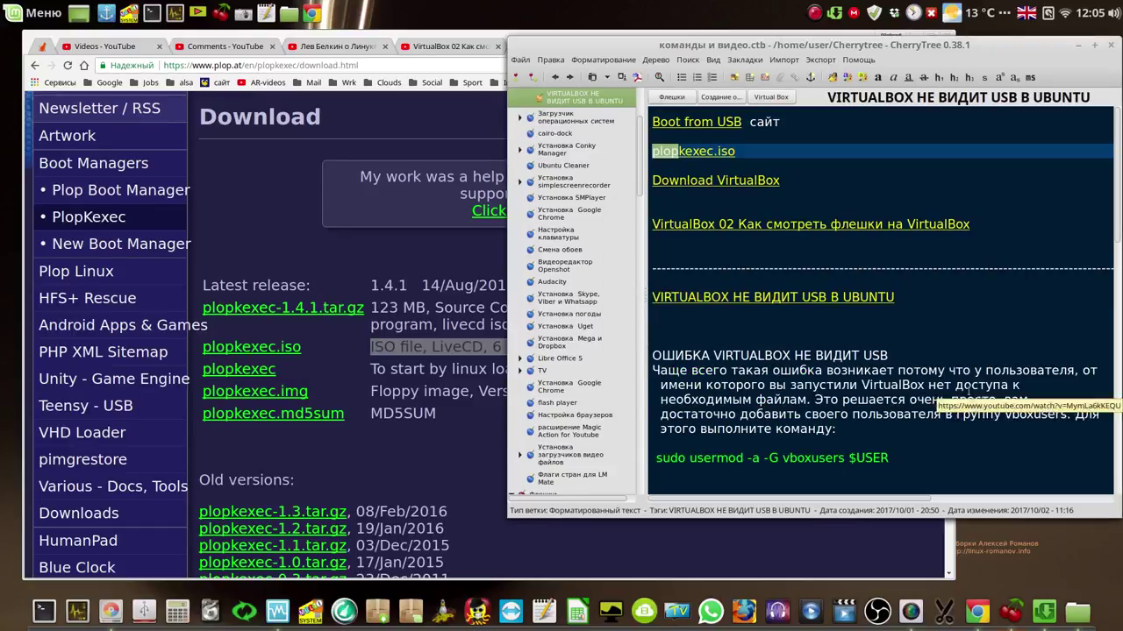